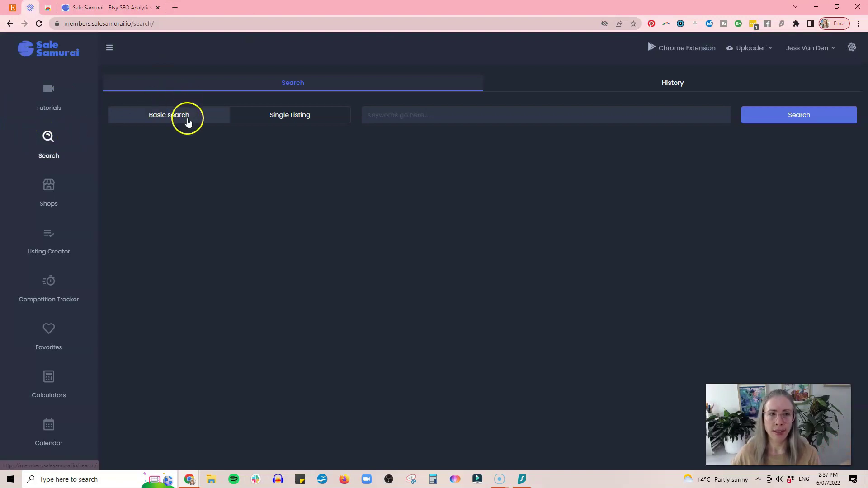
# Run a basic keyword search for "sterling silver earrings"
pyautogui.click(305, 116)
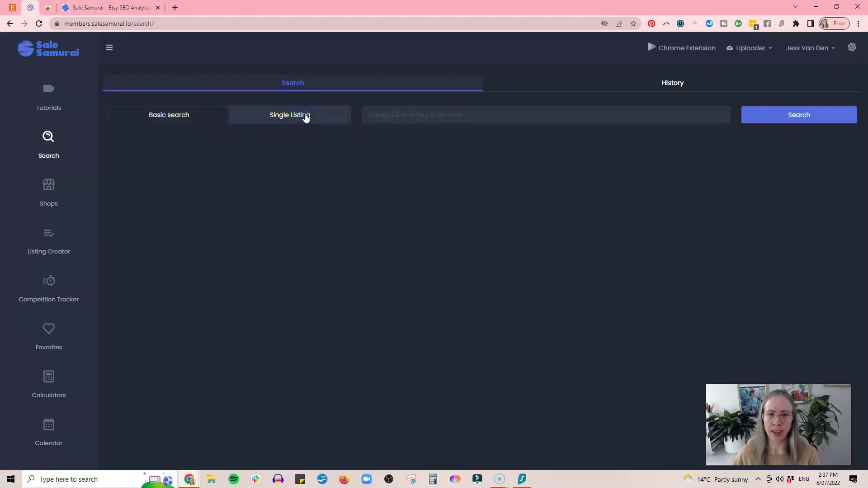
pyautogui.click(409, 115)
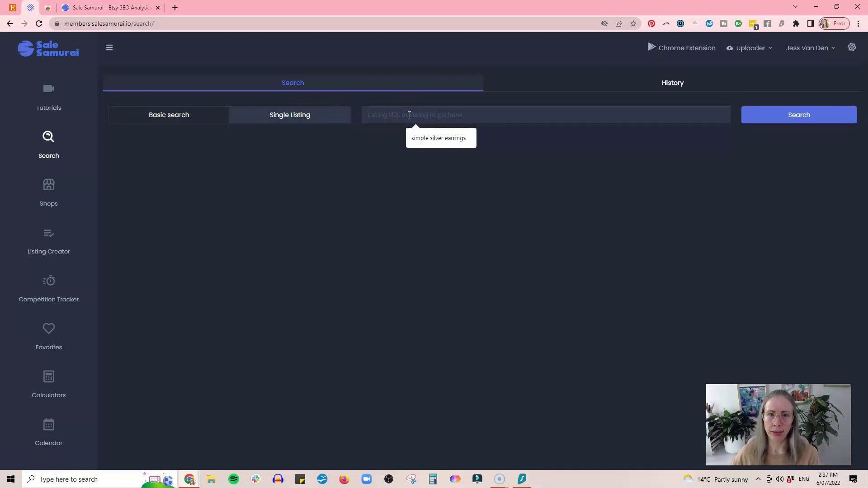
pyautogui.click(178, 115)
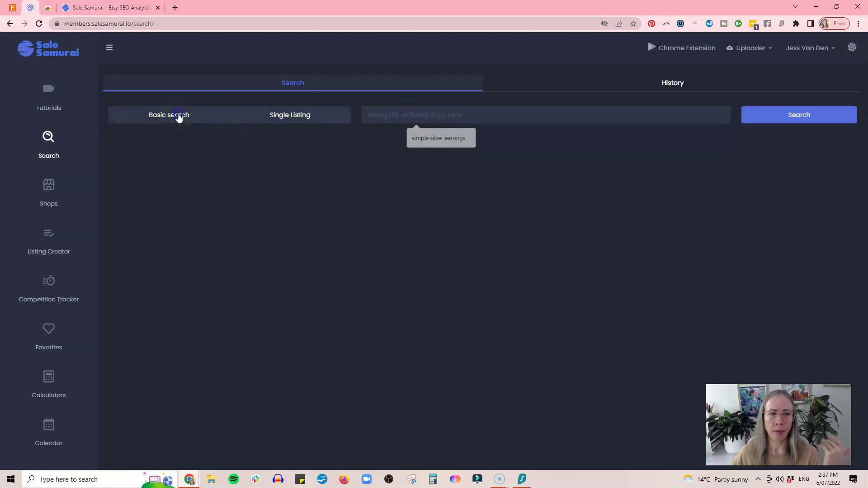
pyautogui.click(409, 116)
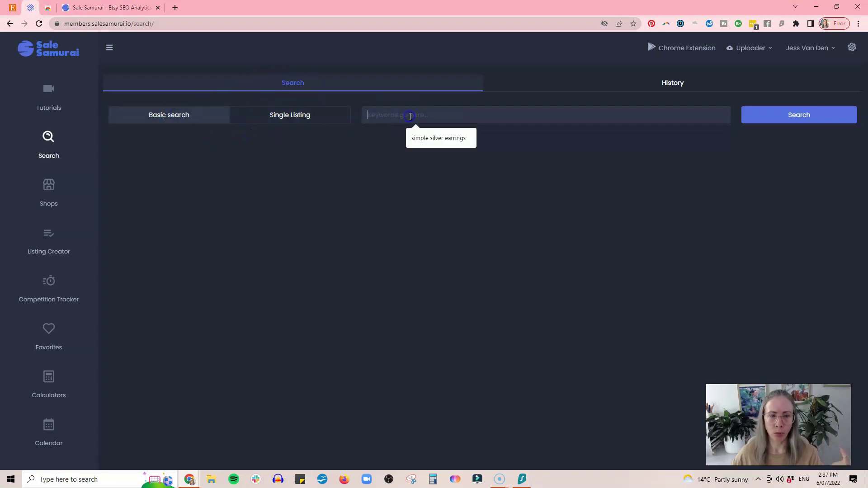
pyautogui.write('sterling silver earrings')
pyautogui.click(784, 118)
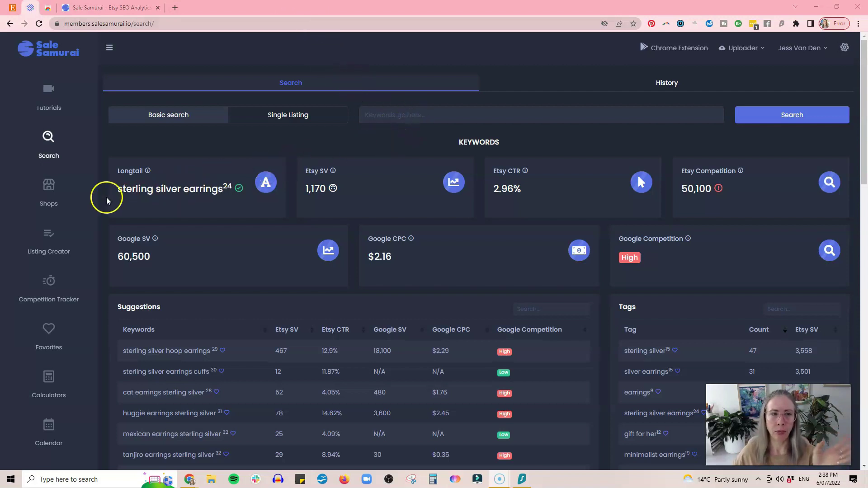
# Examine the keyword's longtail rating, Etsy search volume, click-through rate and competition, plus its Google search volume and competition
pyautogui.moveTo(147, 171)
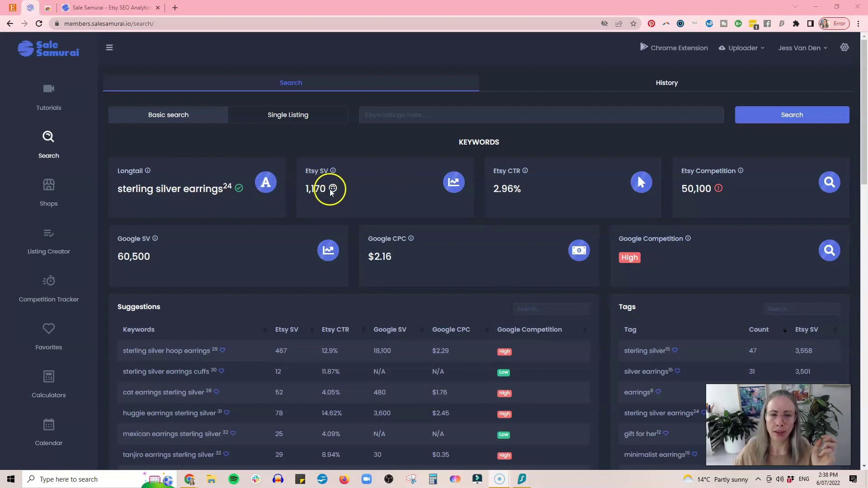
pyautogui.moveTo(332, 173)
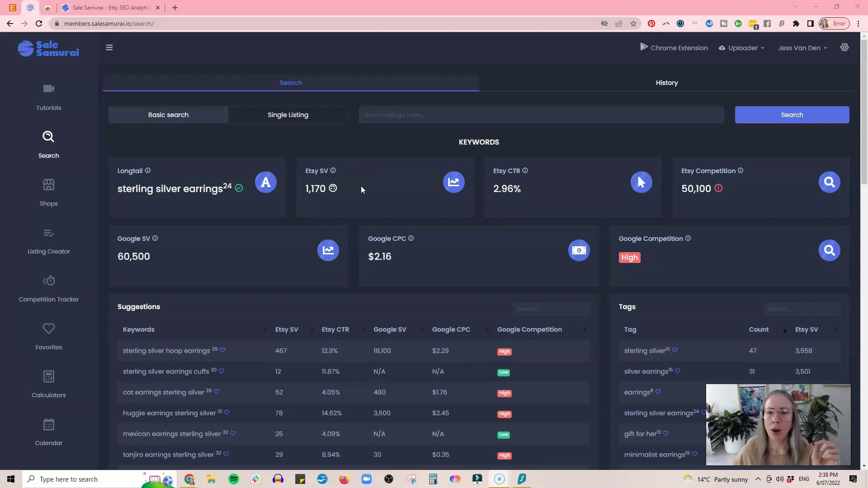
pyautogui.moveTo(526, 172)
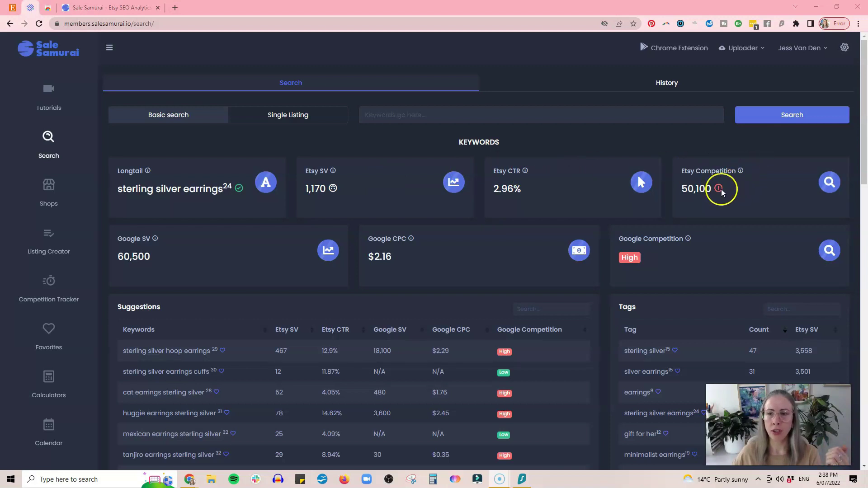
pyautogui.moveTo(682, 190); pyautogui.dragTo(714, 209)
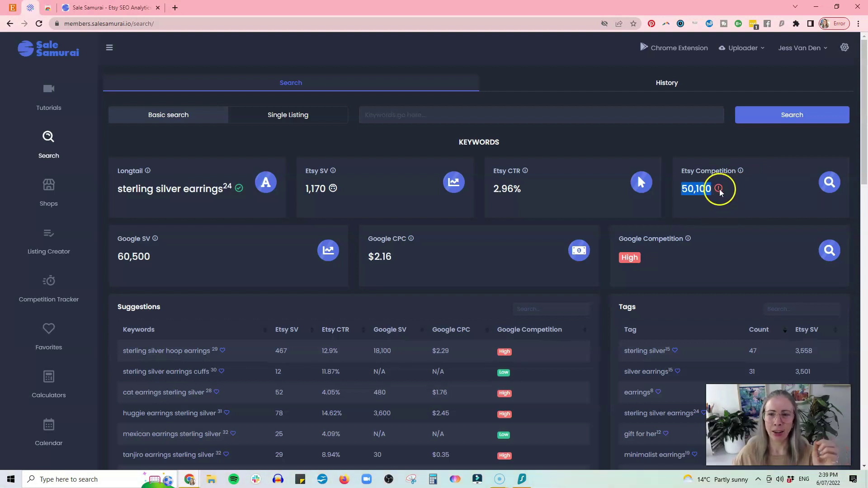
pyautogui.click(722, 196)
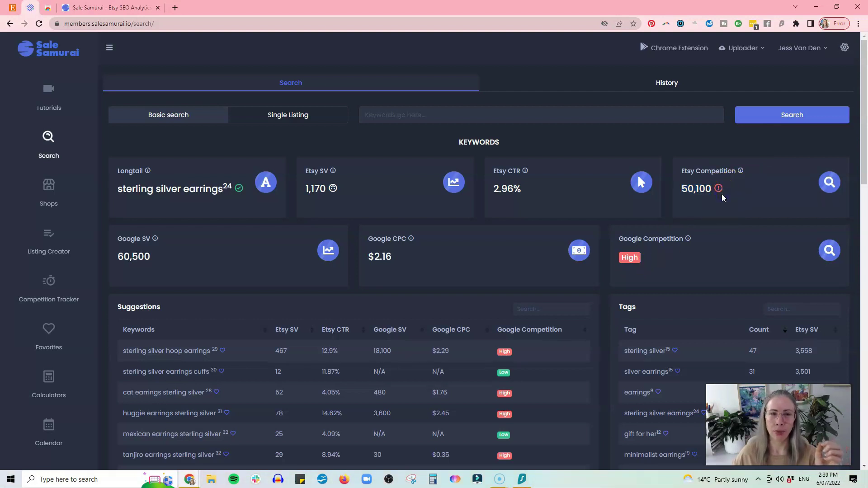
pyautogui.moveTo(303, 190); pyautogui.dragTo(324, 189)
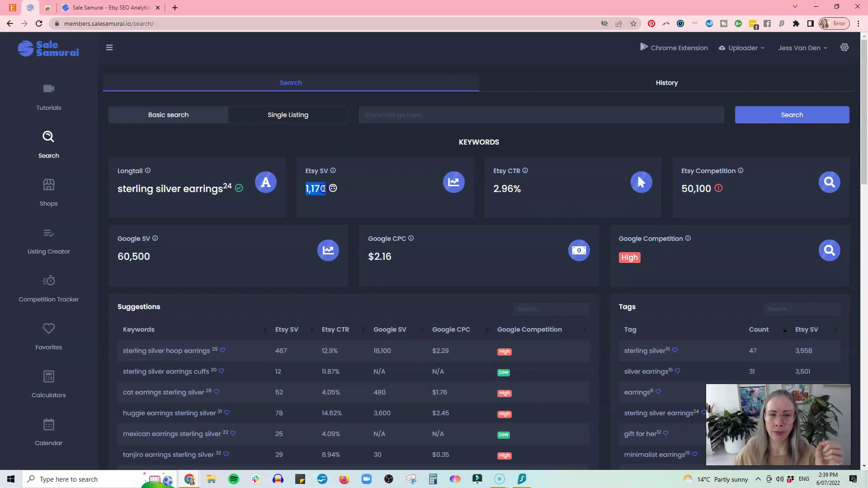
pyautogui.moveTo(681, 189); pyautogui.dragTo(707, 190)
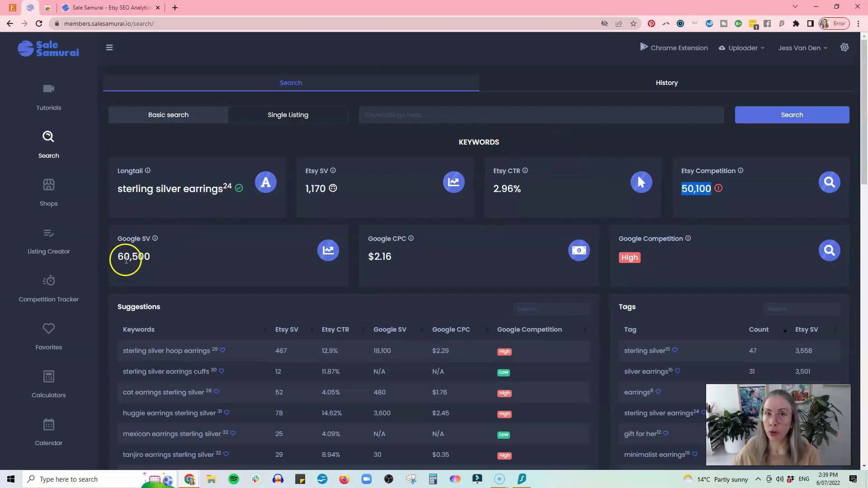
pyautogui.moveTo(118, 257); pyautogui.dragTo(159, 258)
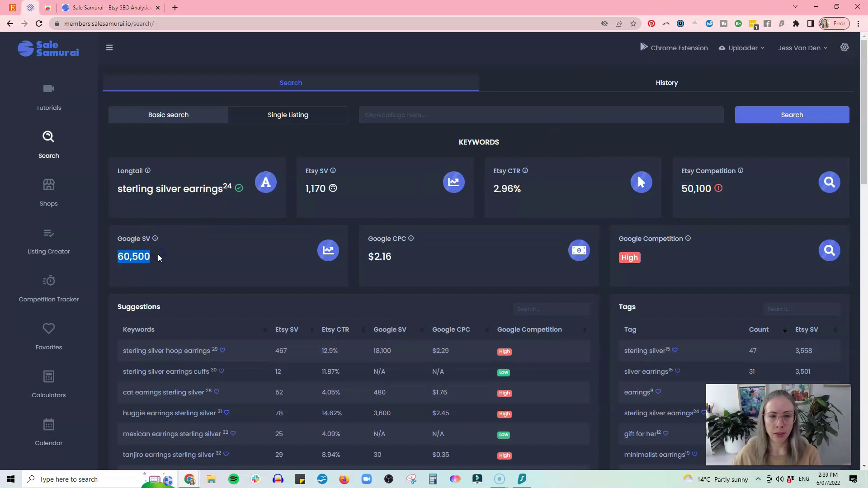
pyautogui.click(159, 258)
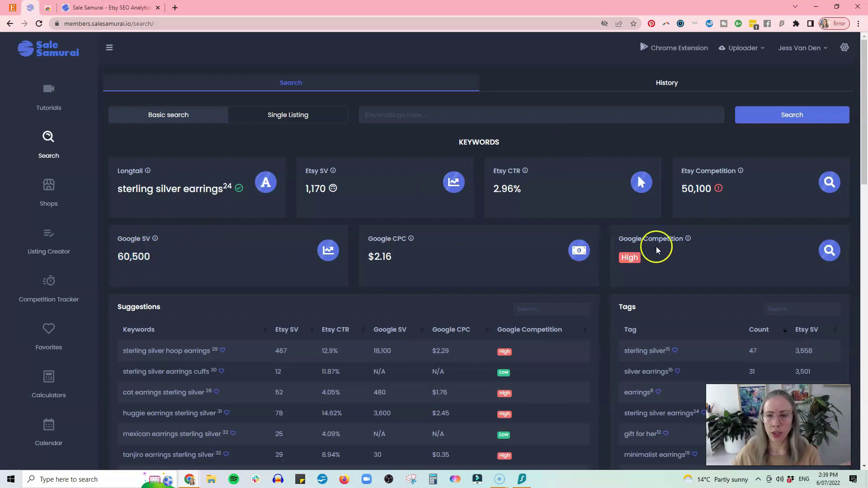
pyautogui.moveTo(688, 239)
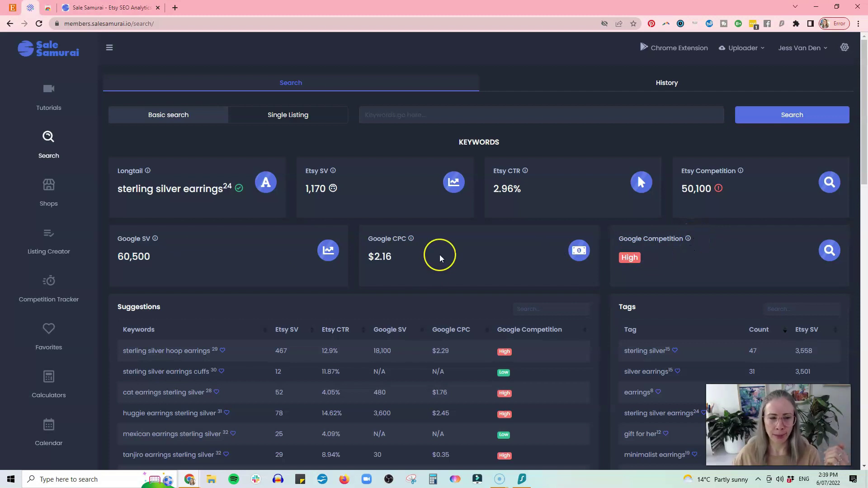
pyautogui.scroll(-1, 442, 259)
pyautogui.scroll(1, 441, 267)
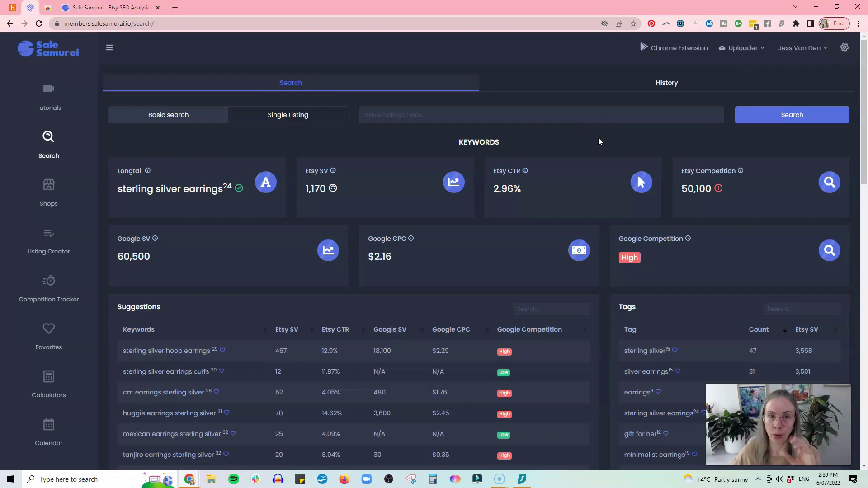
# Sort the keyword suggestions by Etsy search volume, highest first
pyautogui.scroll(-3, 599, 138)
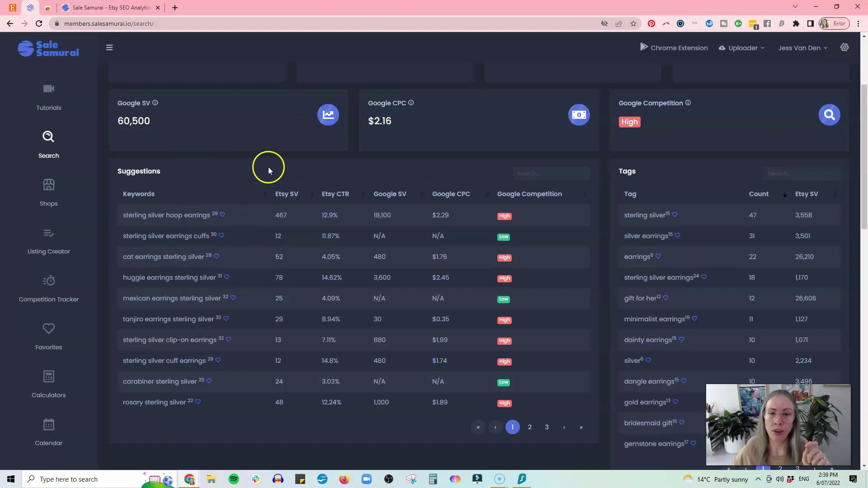
pyautogui.click(290, 195)
pyautogui.click(292, 197)
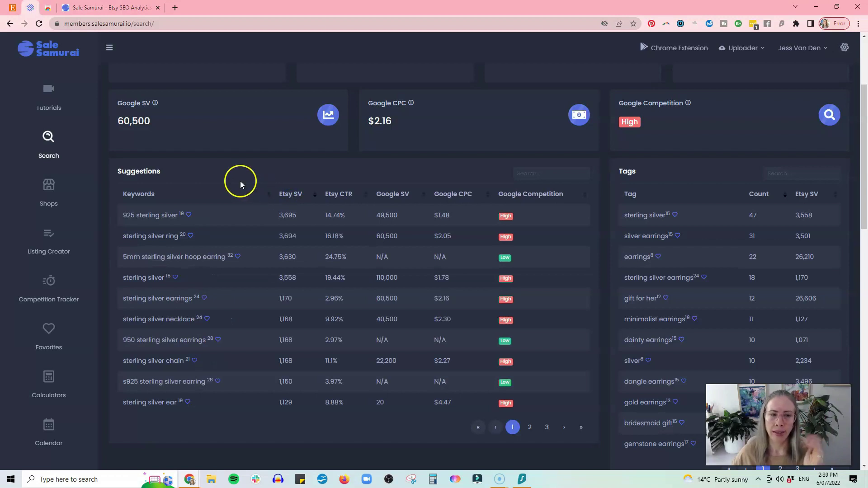
pyautogui.click(94, 221)
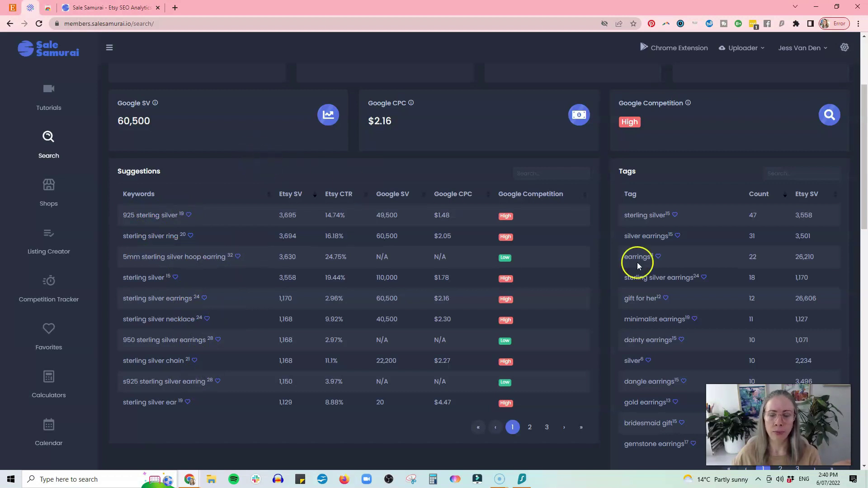
# Compare the suggested keywords and popular tags with the searched keyword's own Etsy search volume
pyautogui.scroll(-3, 704, 284)
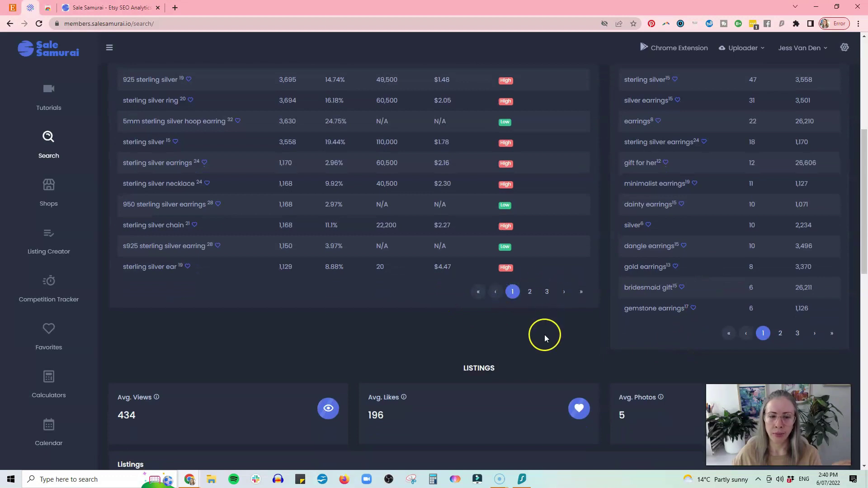
pyautogui.scroll(5, 501, 321)
pyautogui.scroll(-3, 237, 259)
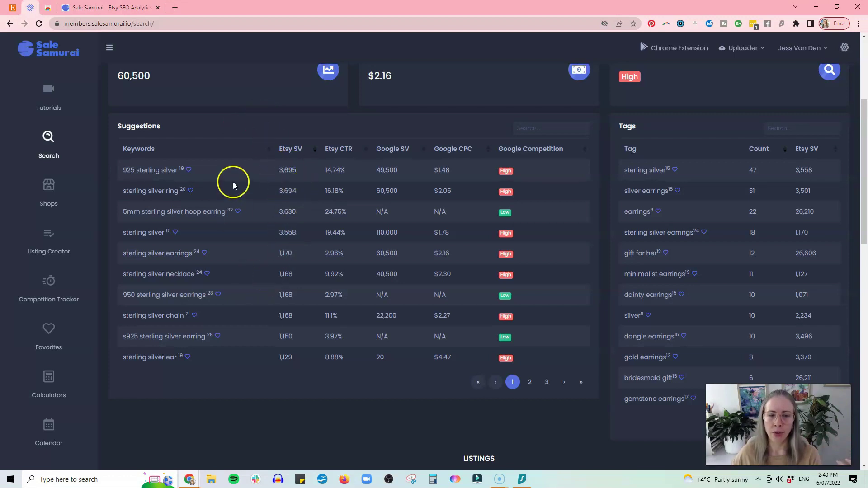
pyautogui.scroll(4, 233, 182)
pyautogui.moveTo(333, 166); pyautogui.dragTo(304, 184)
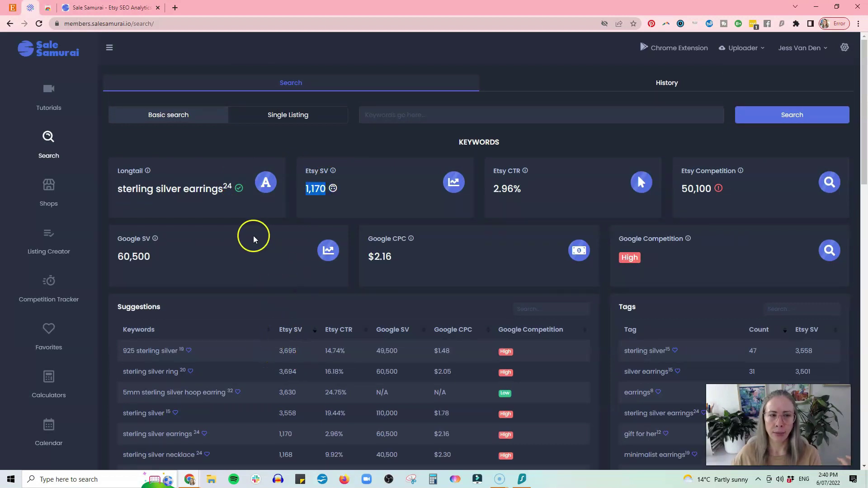
# Review the average listing statistics, the competing listings, the price spread chart and the price and shipping ranges
pyautogui.scroll(-10, 252, 235)
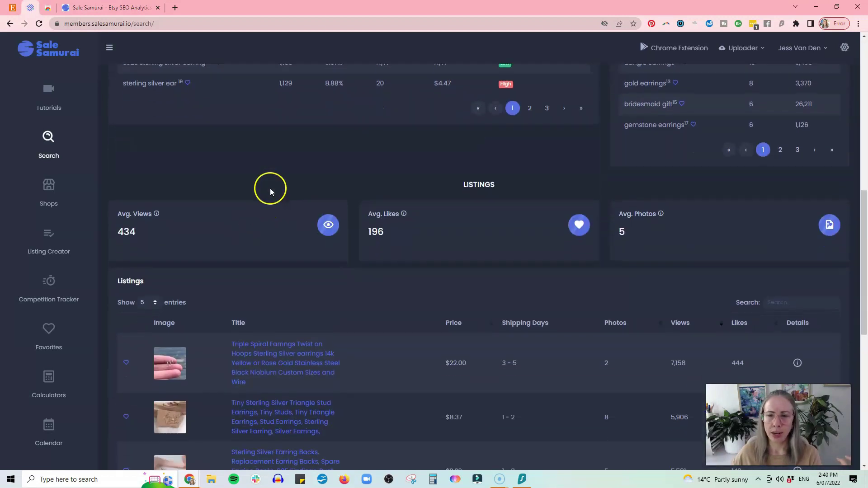
pyautogui.scroll(-2, 270, 188)
pyautogui.scroll(2, 280, 164)
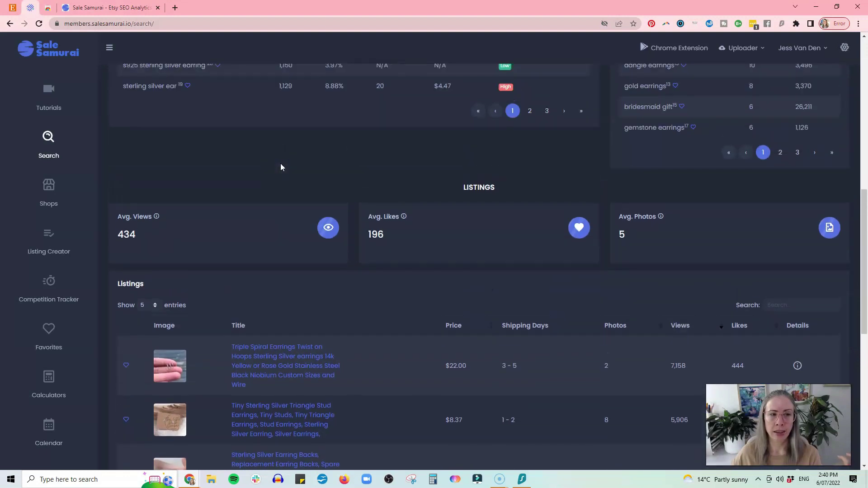
pyautogui.scroll(-2, 281, 164)
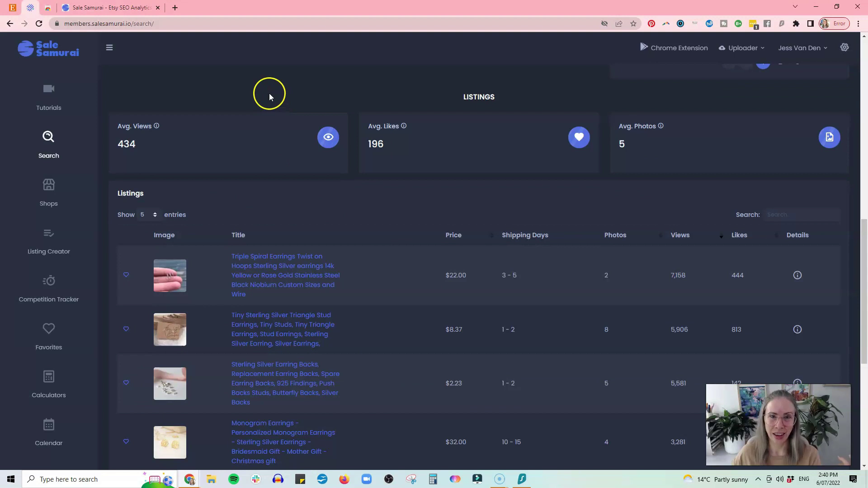
pyautogui.scroll(-5, 281, 97)
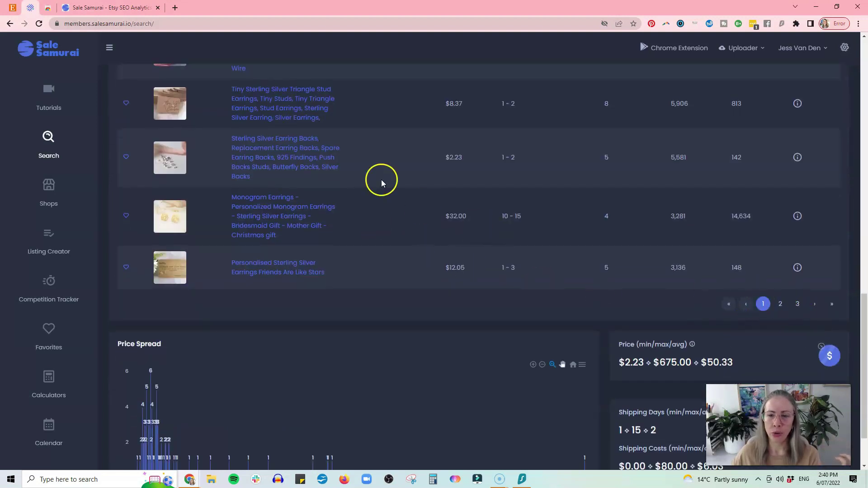
pyautogui.scroll(5, 430, 145)
pyautogui.scroll(-7, 429, 145)
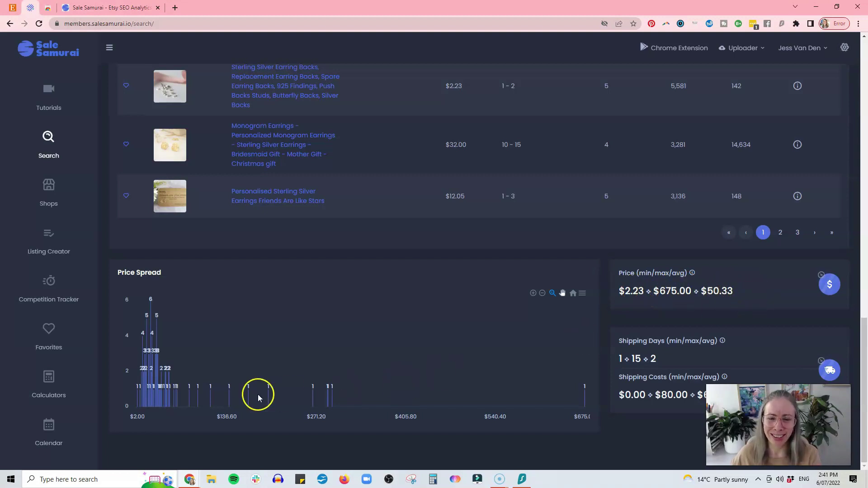
pyautogui.moveTo(155, 397)
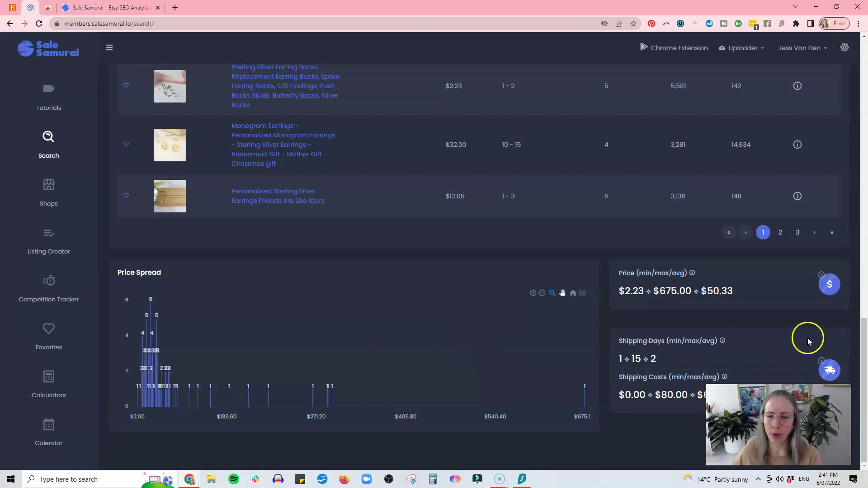
# Sort the keyword suggestions by Etsy click-through rate, highest first
pyautogui.scroll(15, 547, 333)
pyautogui.scroll(1, 495, 248)
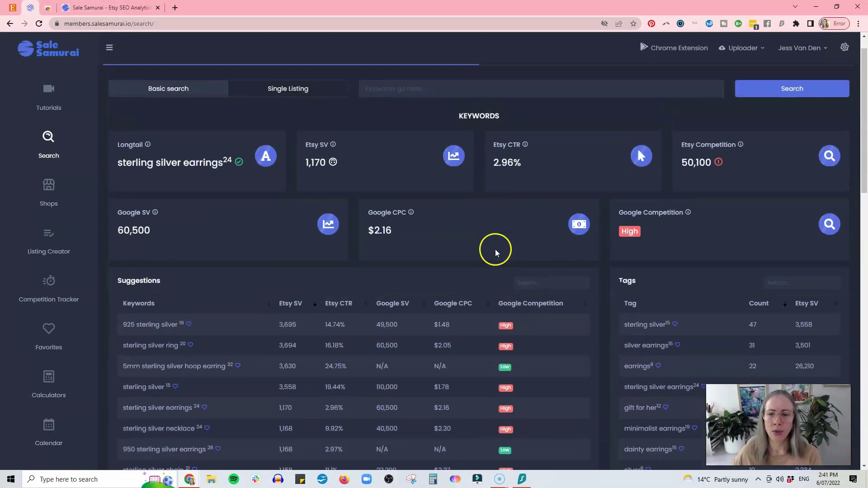
pyautogui.scroll(-1, 504, 244)
pyautogui.scroll(-4, 504, 247)
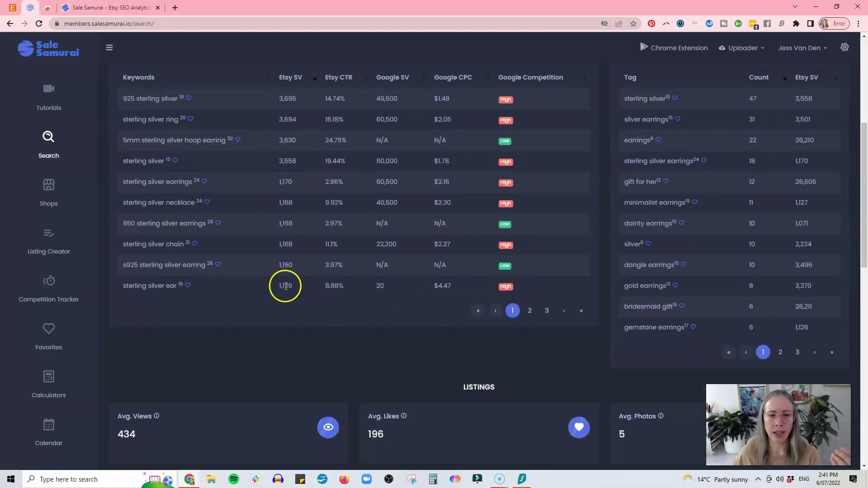
pyautogui.scroll(3, 308, 267)
pyautogui.click(333, 214)
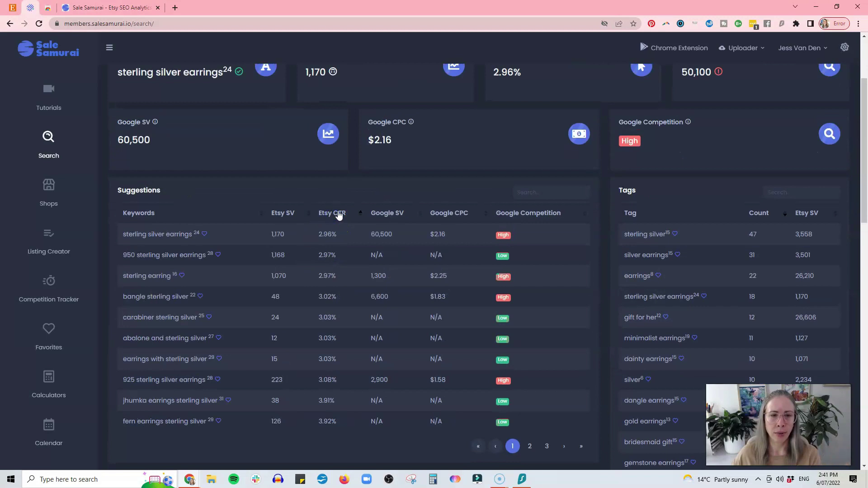
pyautogui.click(339, 215)
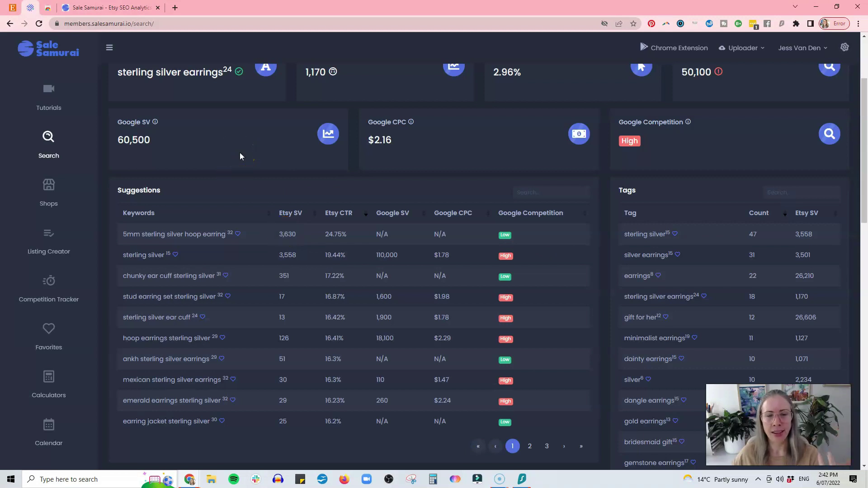
# Switch to the Epheriell shop on Etsy and open the featured Black Asteroid Stacking Ring Set of 3 listing
pyautogui.scroll(3, 242, 154)
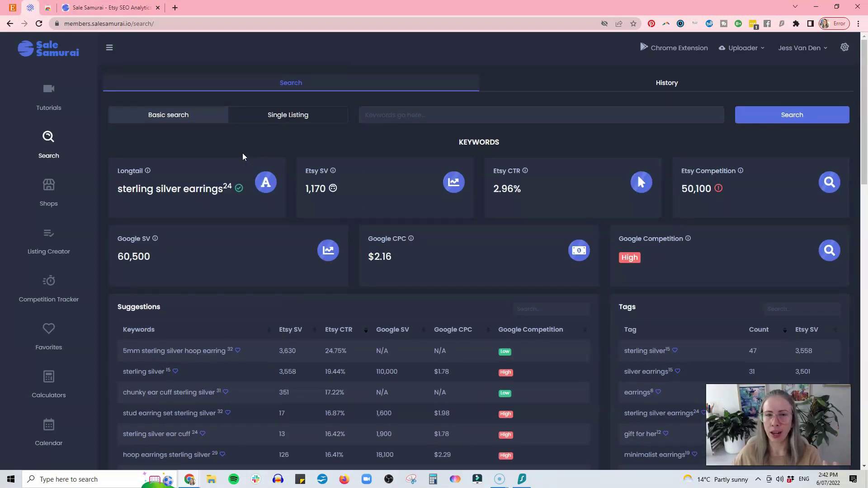
pyautogui.click(30, 24)
pyautogui.scroll(-6, 411, 159)
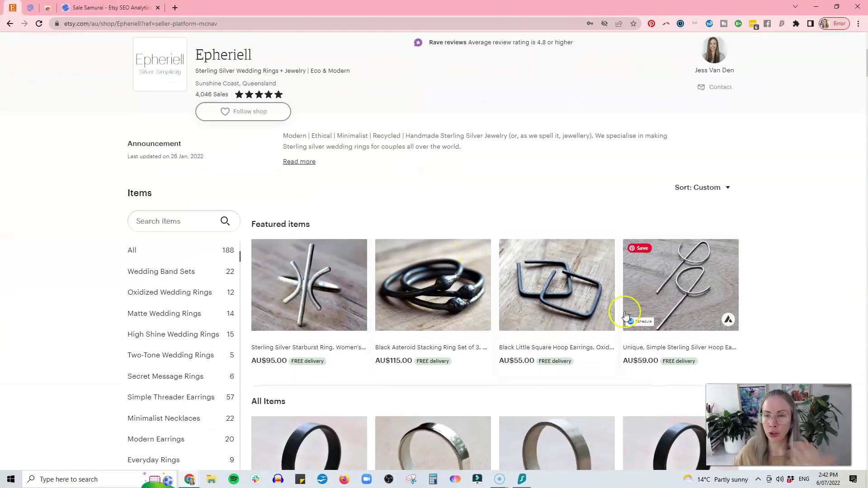
pyautogui.click(466, 300)
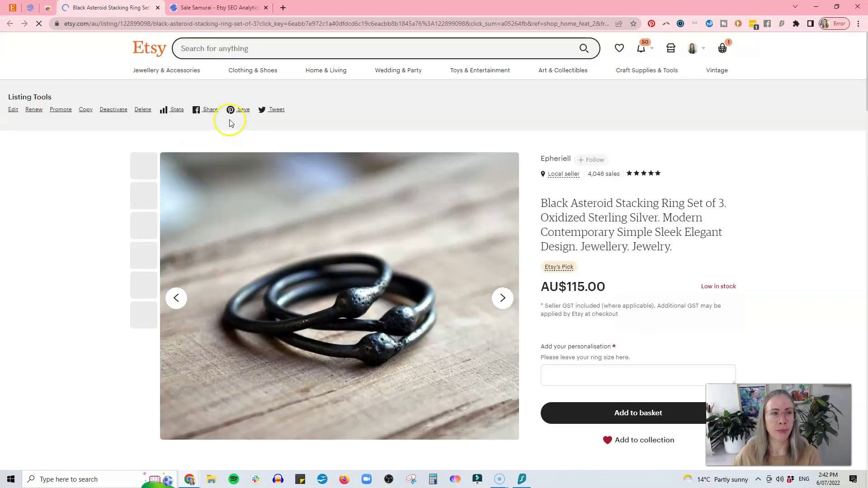
# Strip the tracking parameters from the Black Asteroid Stacking Ring listing's web address and copy the shortened URL
pyautogui.click(193, 23)
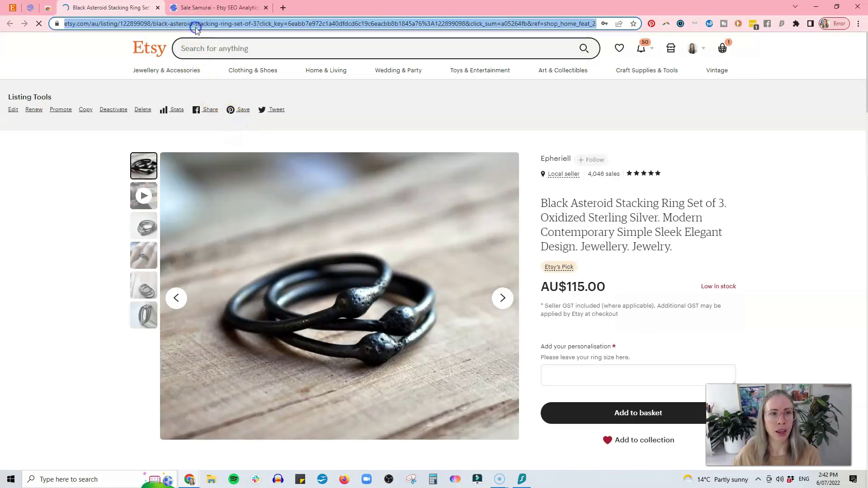
pyautogui.click(232, 24)
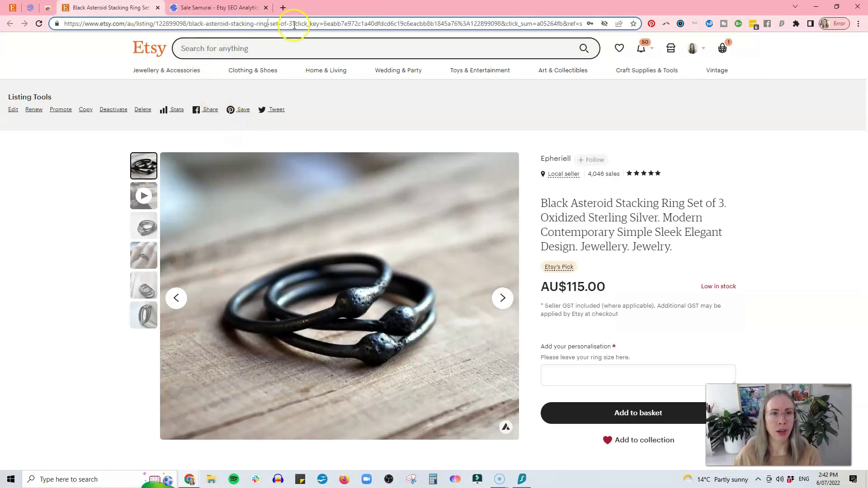
pyautogui.moveTo(292, 23); pyautogui.dragTo(680, 21)
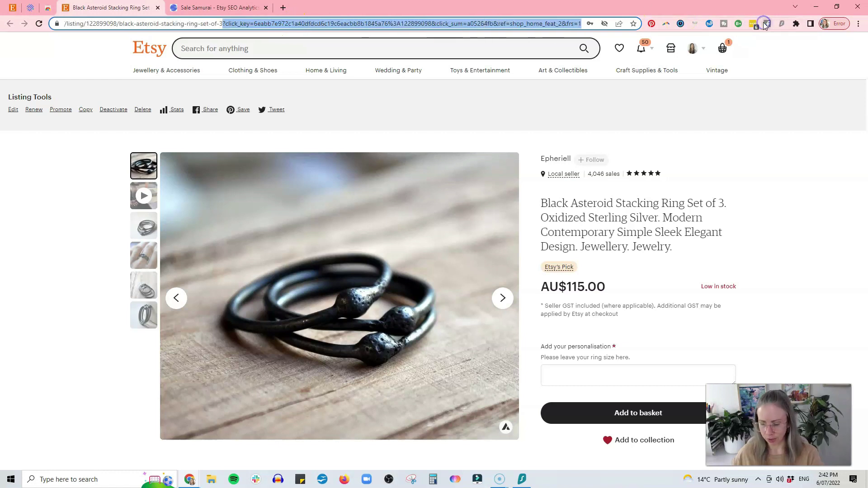
pyautogui.press('BackSpace')
pyautogui.hotkey('ctrl', 'a')
pyautogui.hotkey('ctrl', 'c')
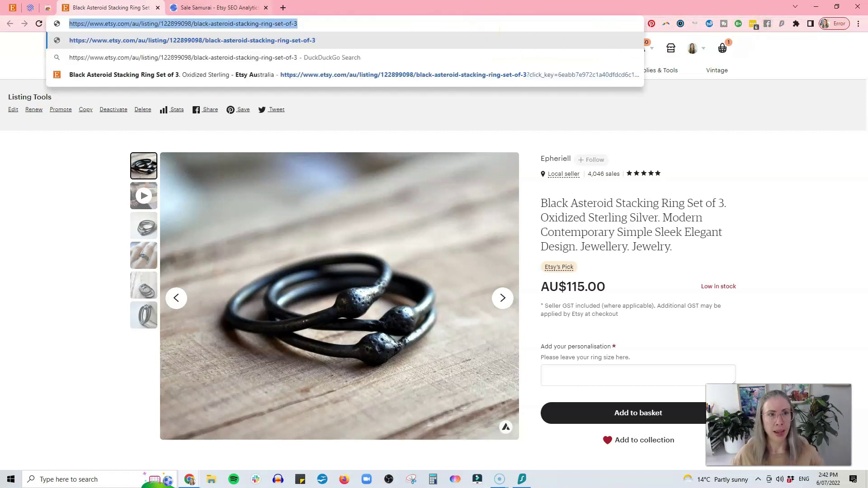
# Run a Single Listing search in Sale Samurai for the copied Etsy listing URL
pyautogui.hotkey('ctrl', 'Tab')
pyautogui.click(297, 116)
pyautogui.click(419, 115)
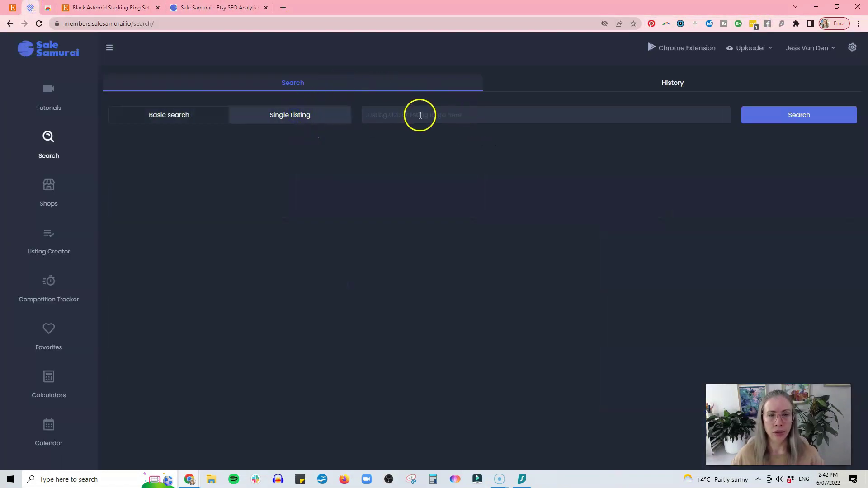
pyautogui.hotkey('ctrl', 'v')
pyautogui.click(776, 113)
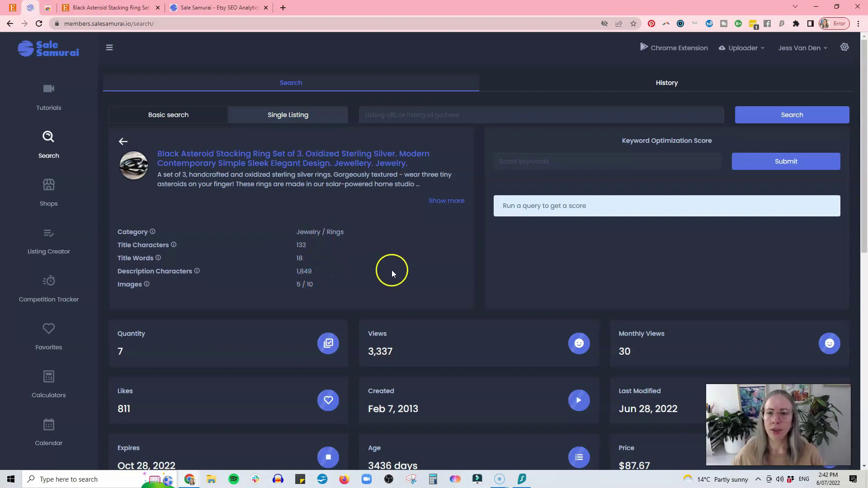
# Review the listing's statistics, focusing on its creation date and price
pyautogui.scroll(-3, 518, 87)
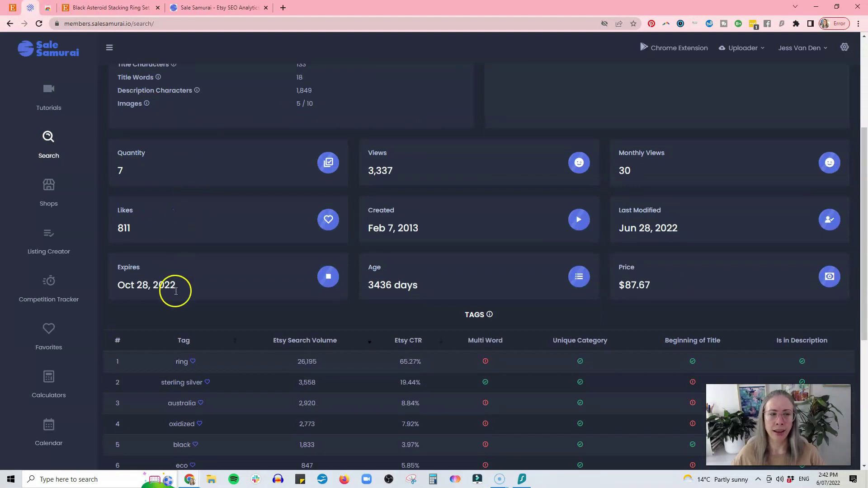
pyautogui.click(479, 227)
pyautogui.moveTo(430, 231); pyautogui.dragTo(366, 235)
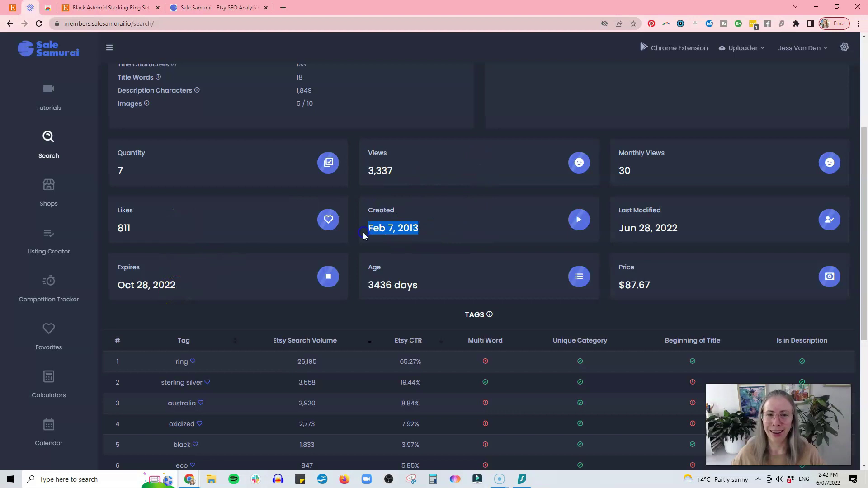
pyautogui.click(430, 232)
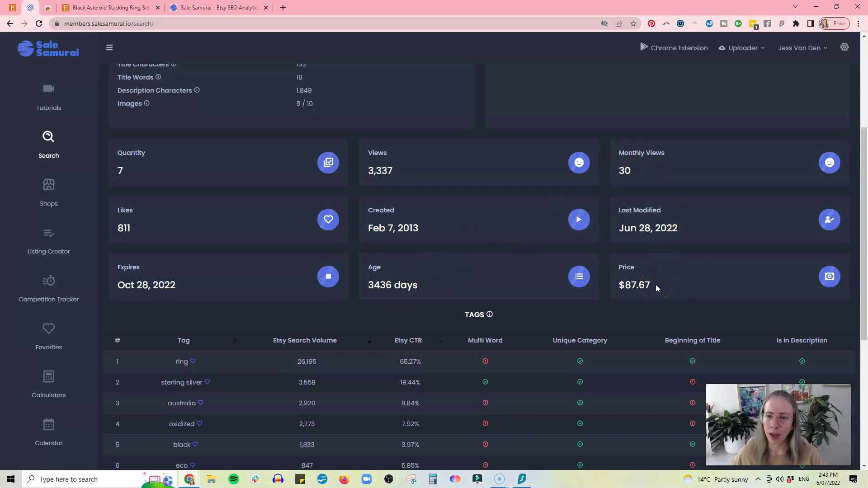
pyautogui.moveTo(656, 285); pyautogui.dragTo(623, 288)
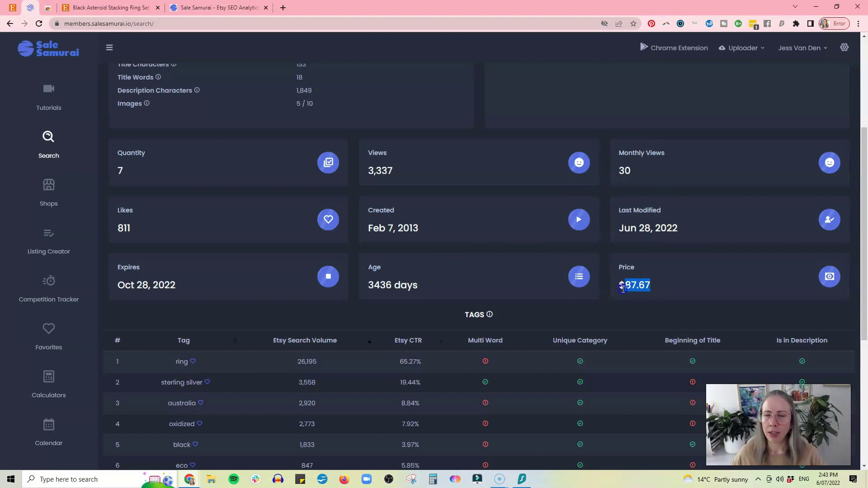
pyautogui.click(660, 287)
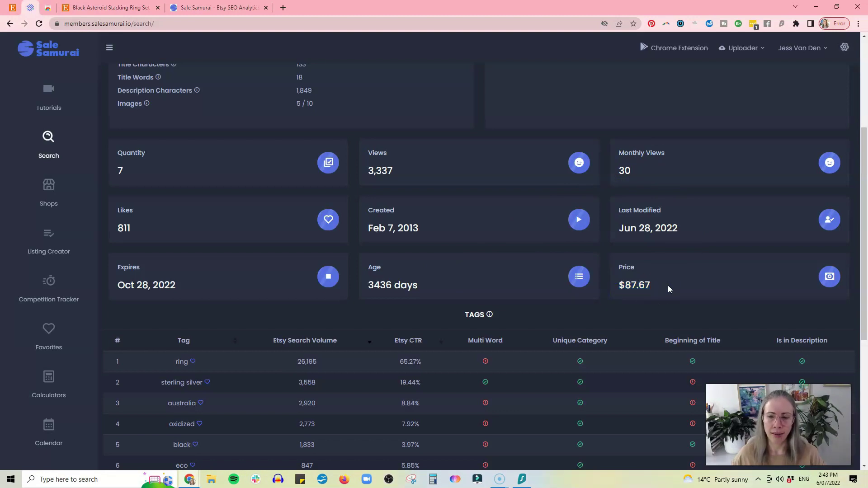
pyautogui.moveTo(618, 286); pyautogui.dragTo(664, 290)
pyautogui.click(664, 290)
# Examine the listing's tags by search volume, click-through rate, multi-word use, and presence in the title and description
pyautogui.scroll(-3, 685, 290)
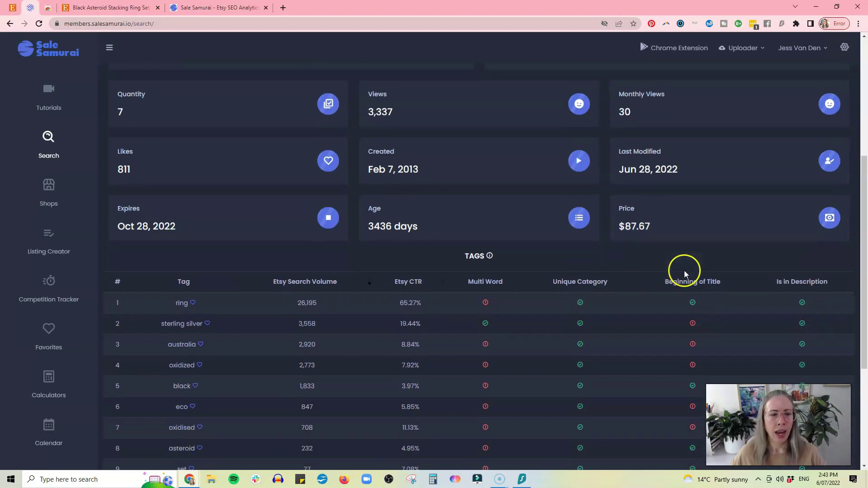
pyautogui.scroll(-3, 221, 136)
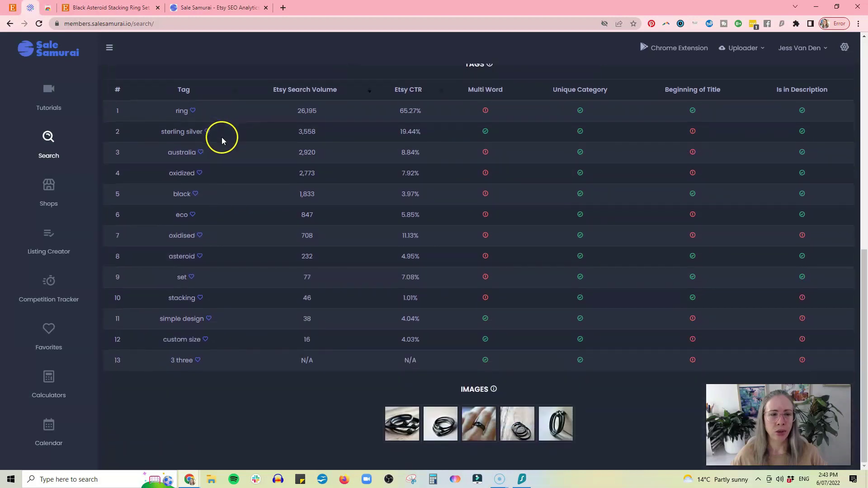
pyautogui.scroll(2, 237, 362)
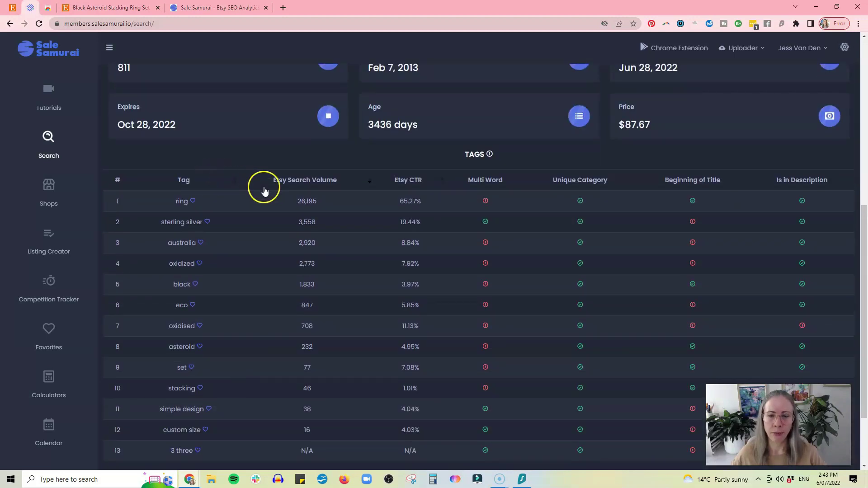
pyautogui.scroll(-1, 263, 188)
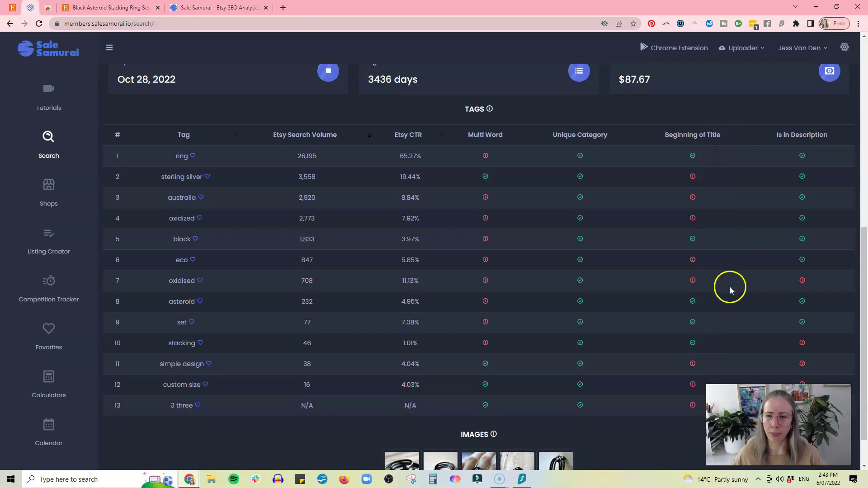
pyautogui.scroll(-1, 803, 145)
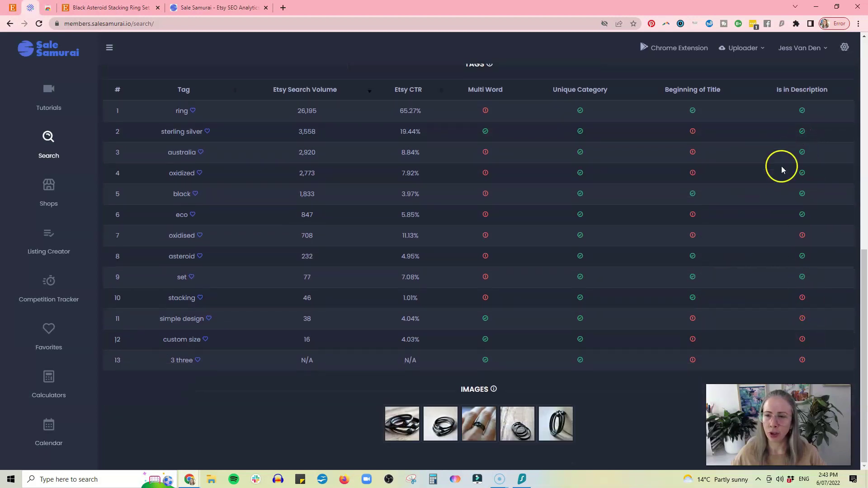
pyautogui.moveTo(775, 91); pyautogui.dragTo(832, 89)
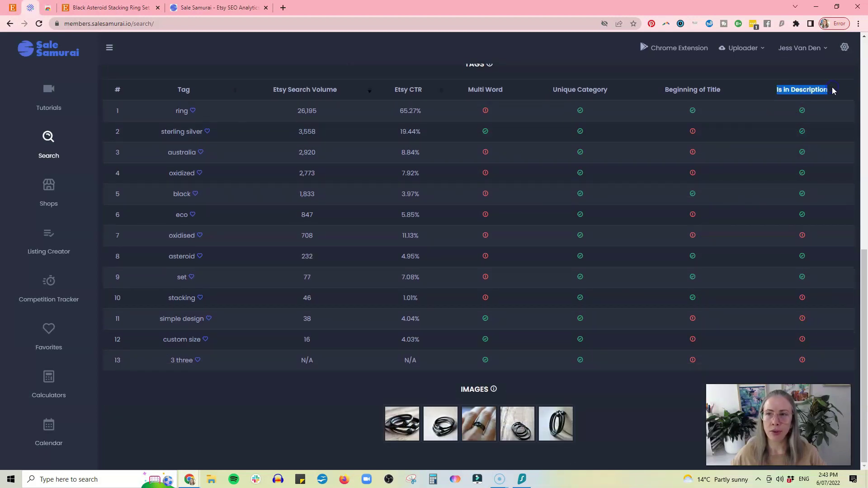
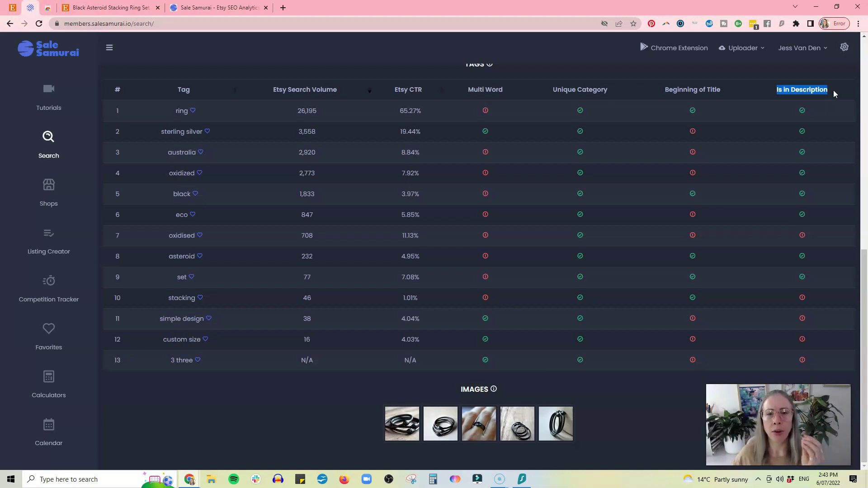
pyautogui.click(834, 94)
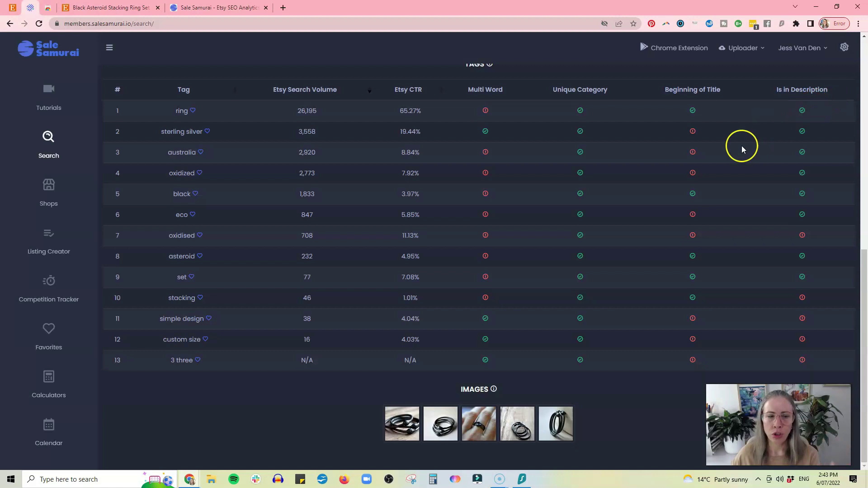
pyautogui.scroll(4, 672, 175)
pyautogui.scroll(-3, 672, 178)
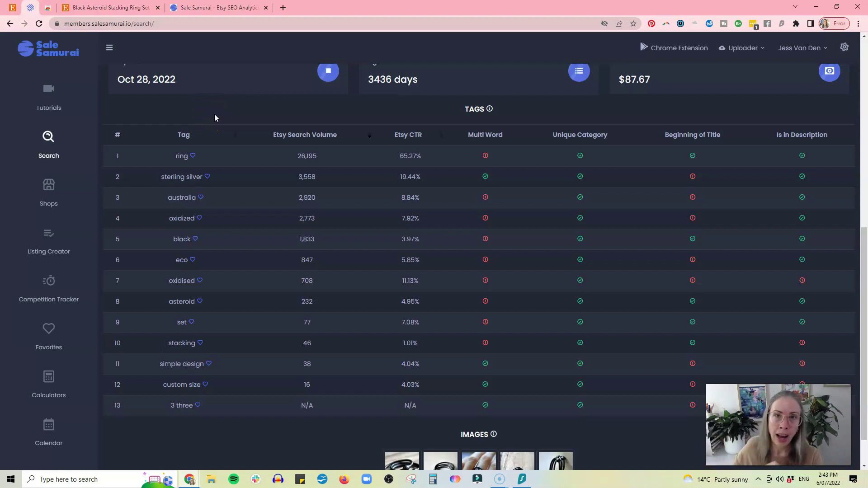
# Compare the "oxidized" and "oxidised" spelling variants in the listing's tags table
pyautogui.click(213, 129)
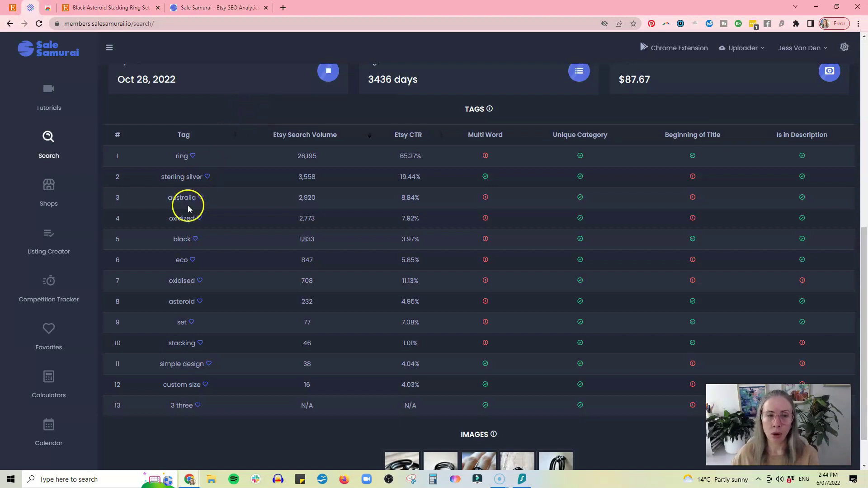
pyautogui.moveTo(168, 218); pyautogui.dragTo(196, 218)
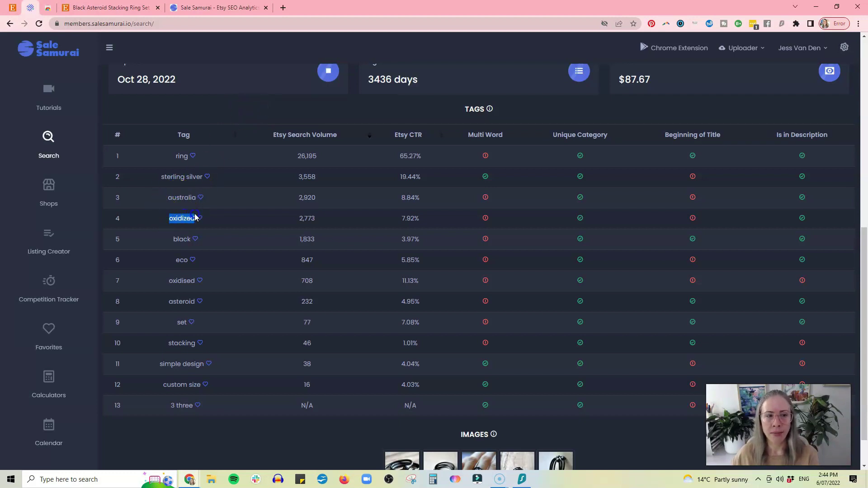
pyautogui.moveTo(169, 281); pyautogui.dragTo(195, 280)
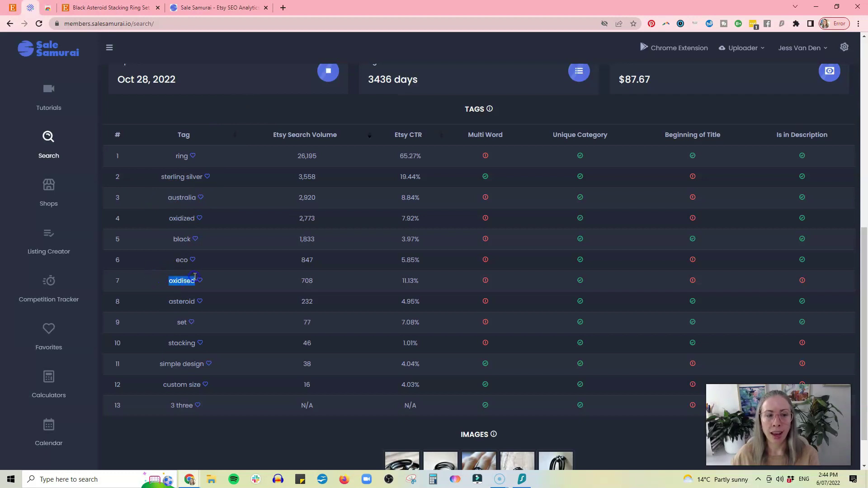
pyautogui.click(227, 111)
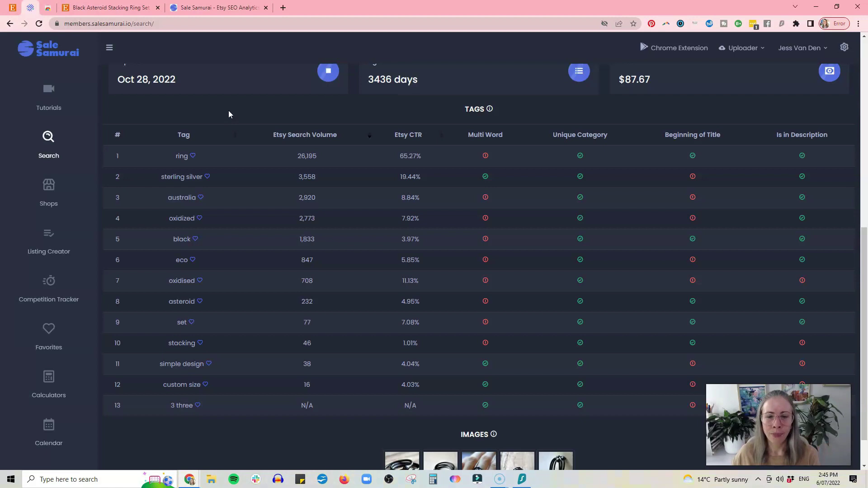
# Look over the whole listing report again, from the summary and statistics down to the tags and images
pyautogui.scroll(3, 229, 114)
pyautogui.scroll(-4, 229, 114)
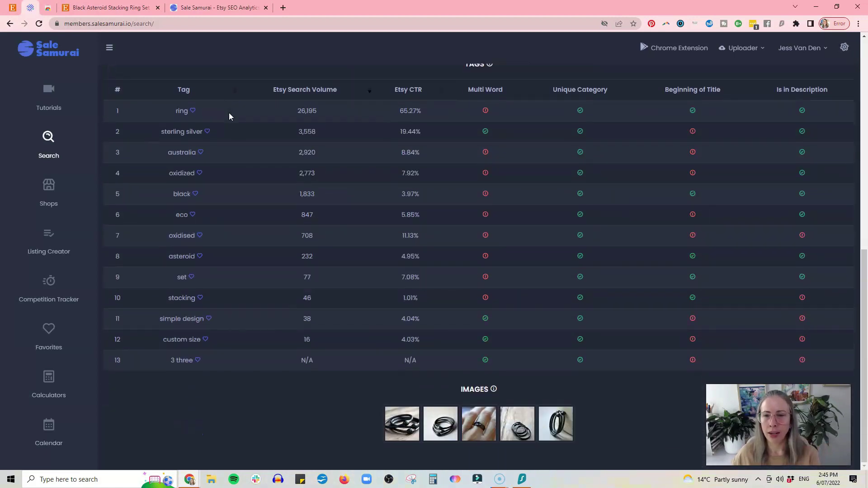
pyautogui.scroll(8, 229, 112)
pyautogui.scroll(-5, 229, 113)
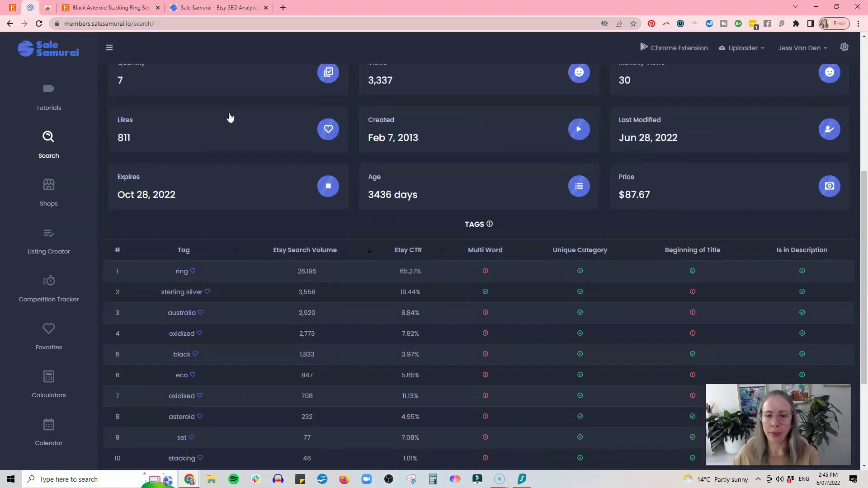
pyautogui.scroll(-4, 230, 117)
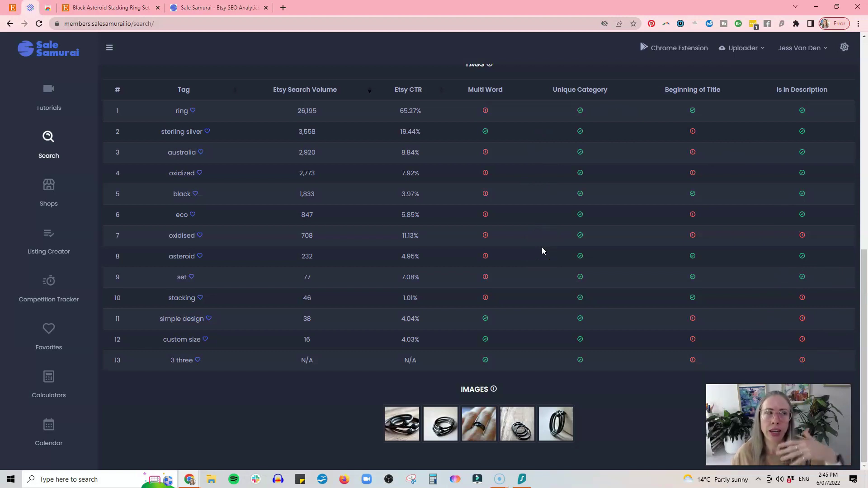
# Open the SaleSamurai extension's page in the Chrome Web Store
pyautogui.scroll(8, 541, 247)
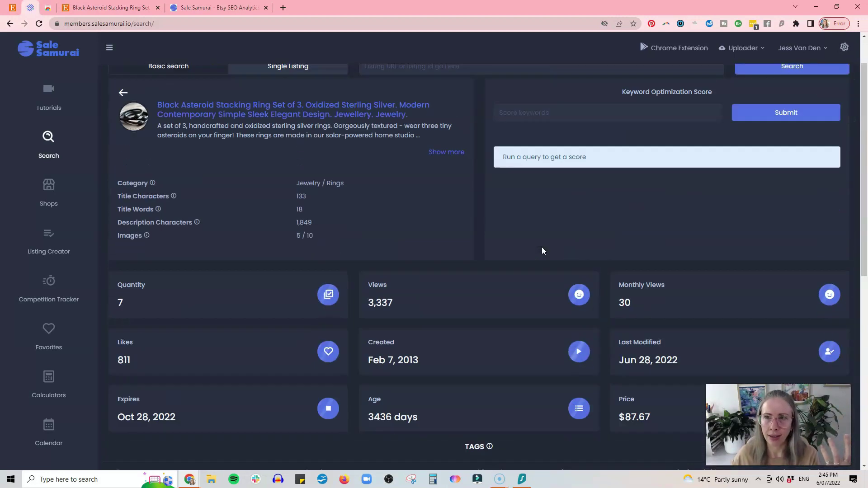
pyautogui.scroll(1, 542, 247)
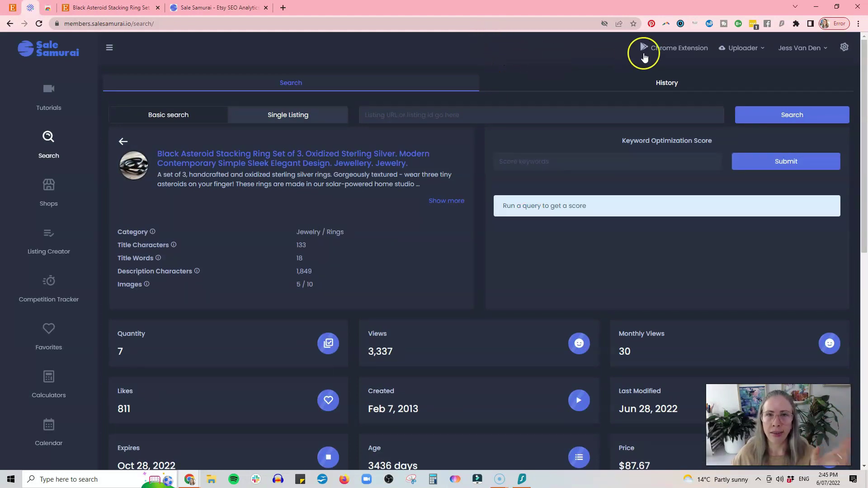
pyautogui.click(668, 56)
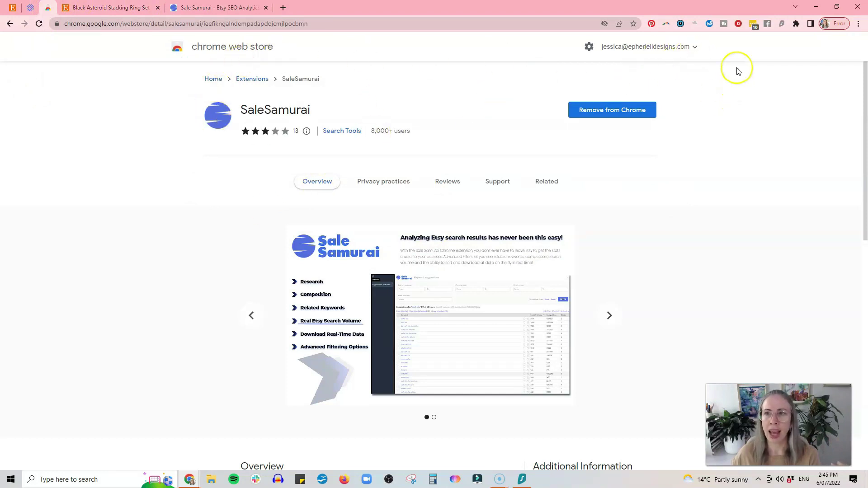
# Switch to the Epheriell shop on Etsy and enter "oxidised" in the site search to bring up keyword suggestions with search volumes
pyautogui.click(131, 7)
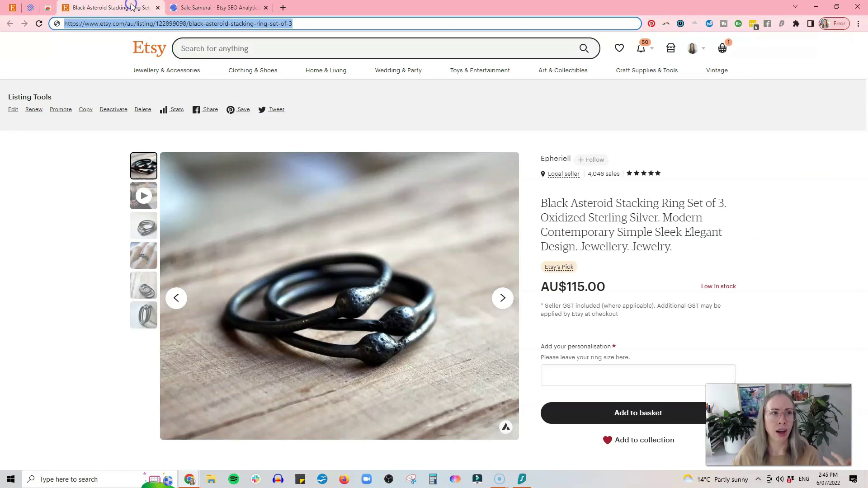
pyautogui.click(15, 8)
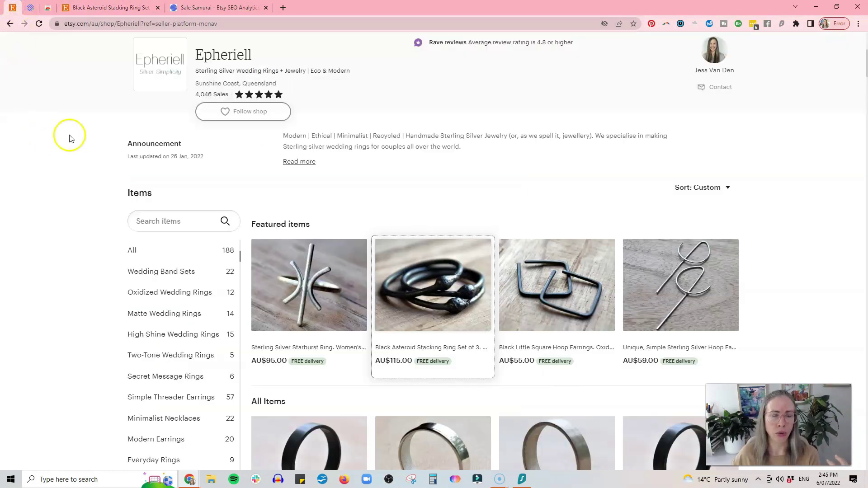
pyautogui.scroll(5, 68, 136)
pyautogui.click(208, 46)
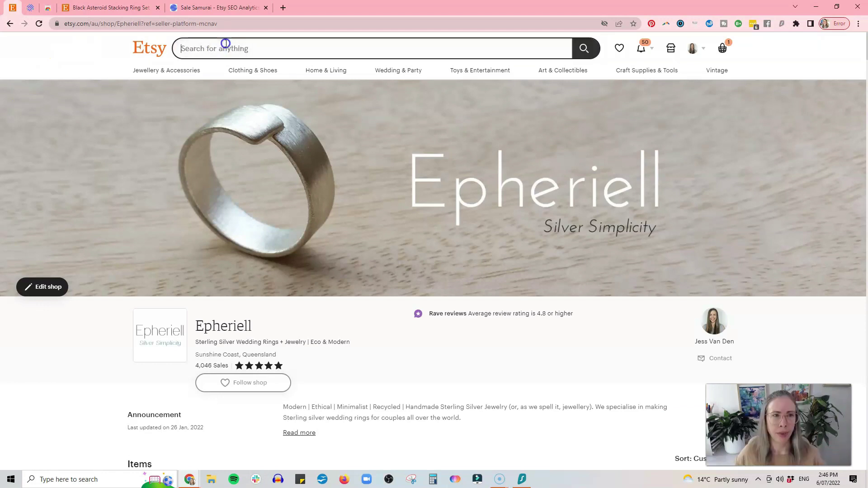
pyautogui.write('oxi')
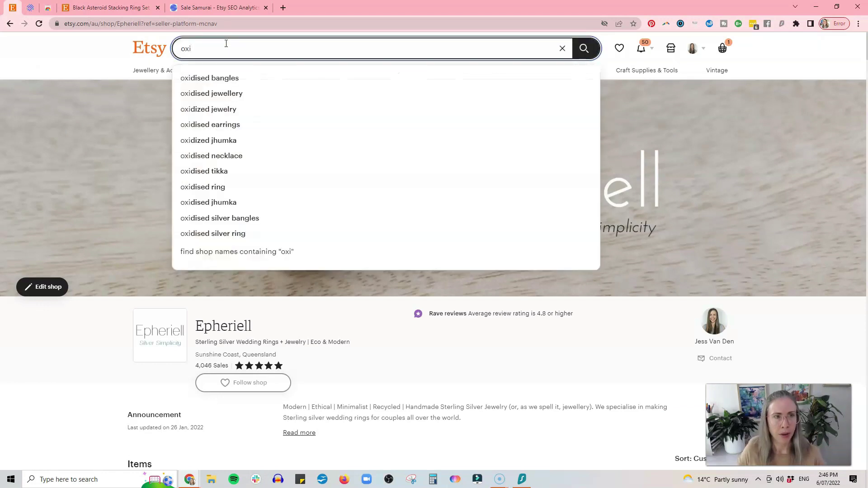
pyautogui.write('dised')
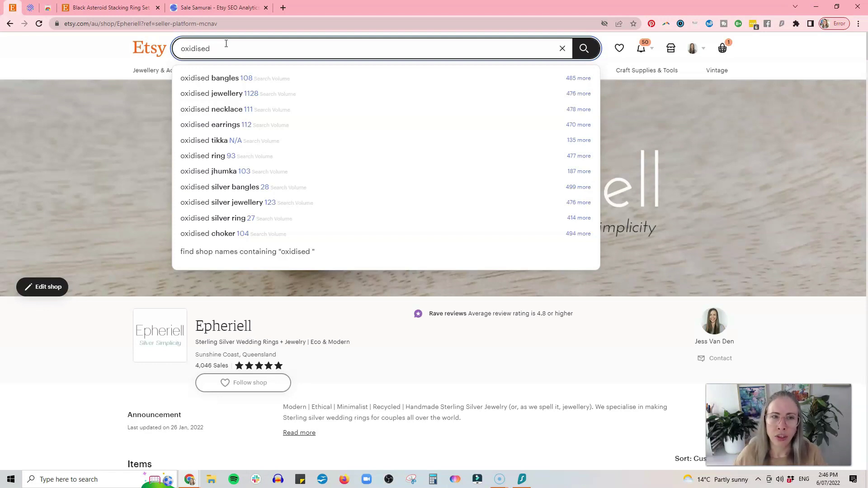
# Extend the Etsy search to "oxidised ring" and open the additional keyword suggestions for "oxidised ring men"
pyautogui.click(236, 45)
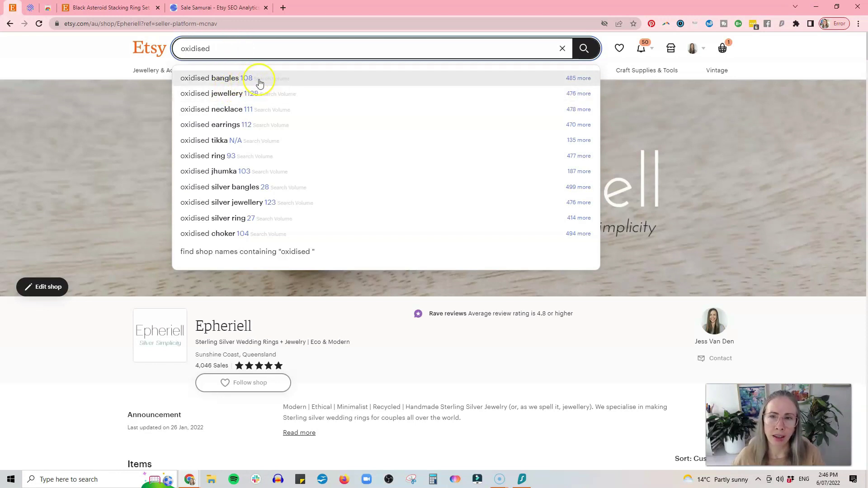
pyautogui.click(576, 80)
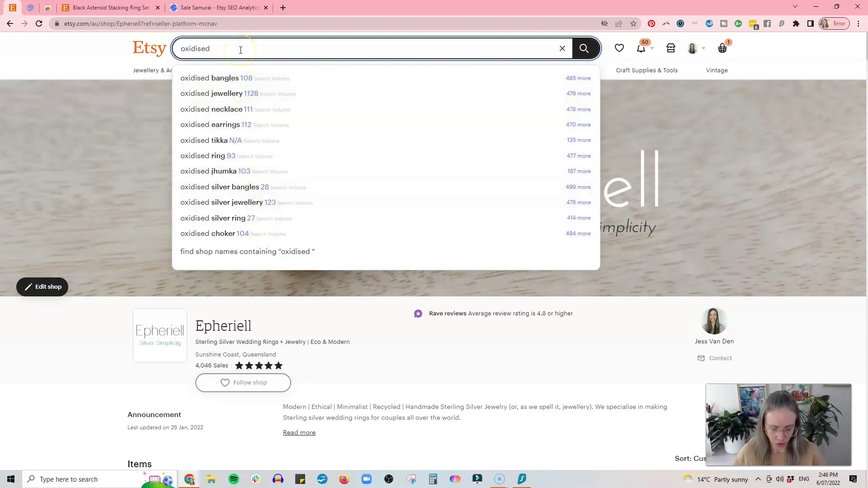
pyautogui.write('ring')
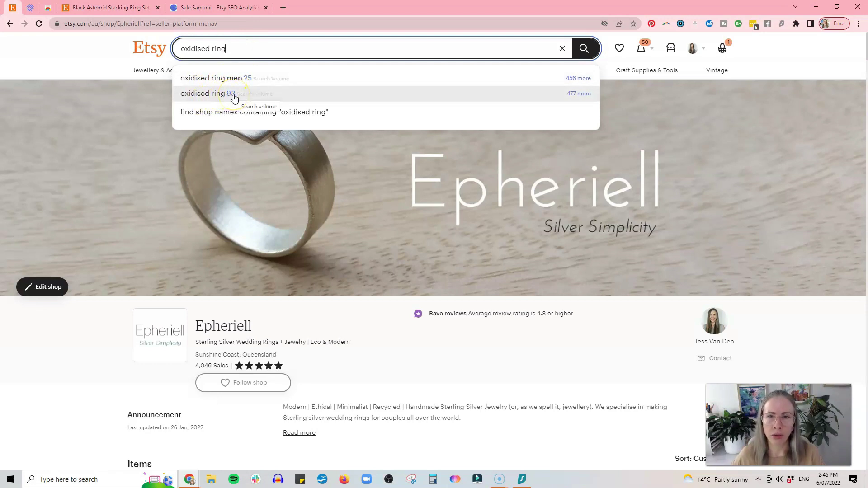
pyautogui.click(583, 79)
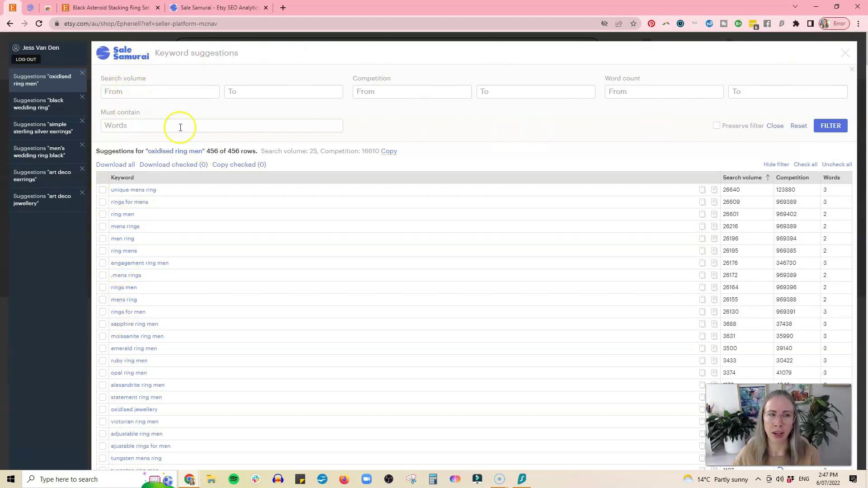
# Filter the keyword suggestions to those that must contain "oxidised"
pyautogui.click(292, 125)
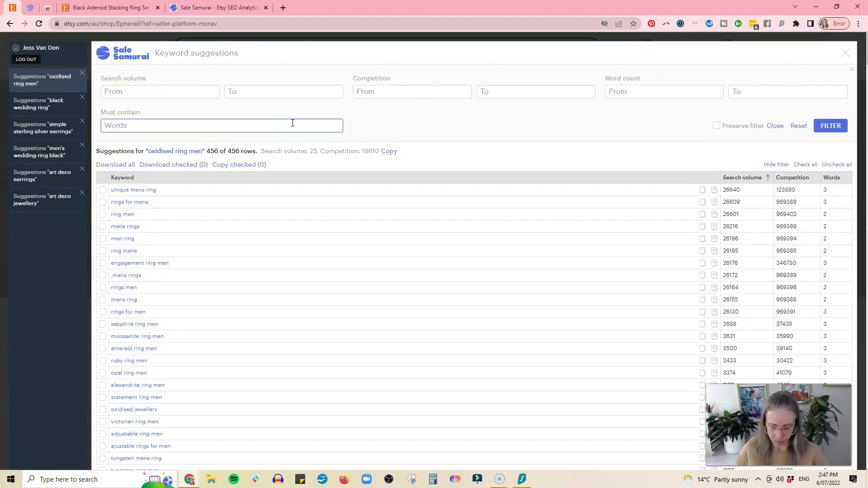
pyautogui.write('ox')
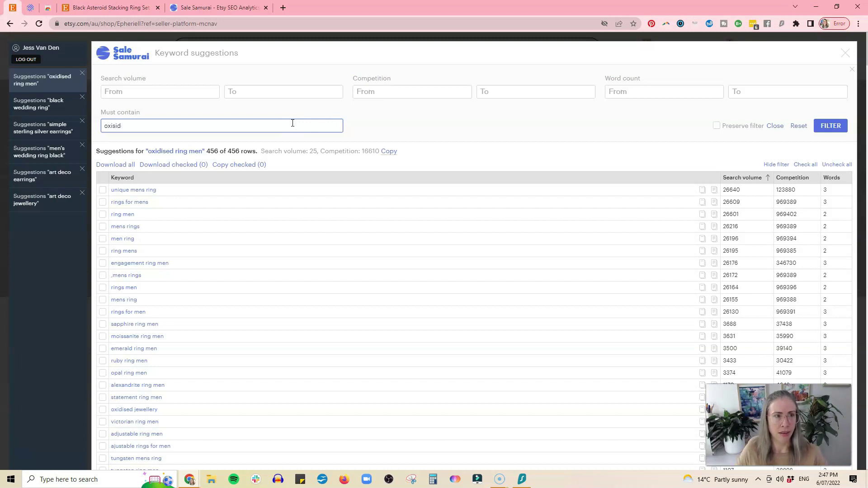
pyautogui.write('idise')
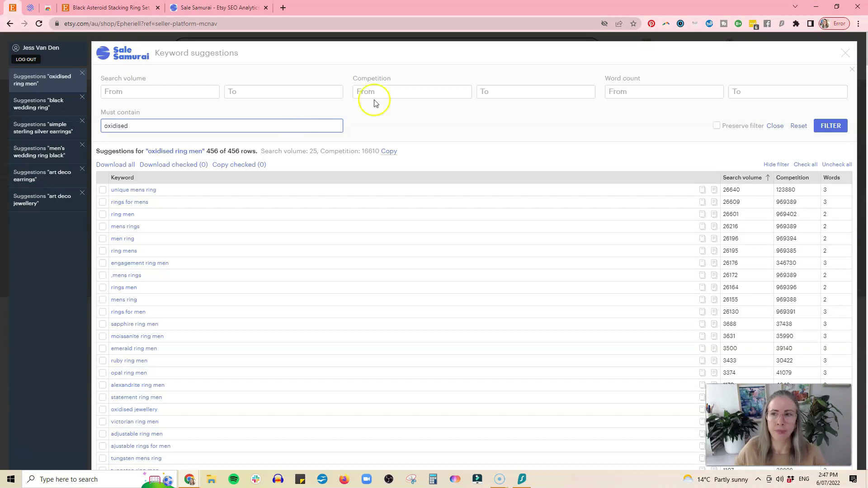
pyautogui.click(830, 125)
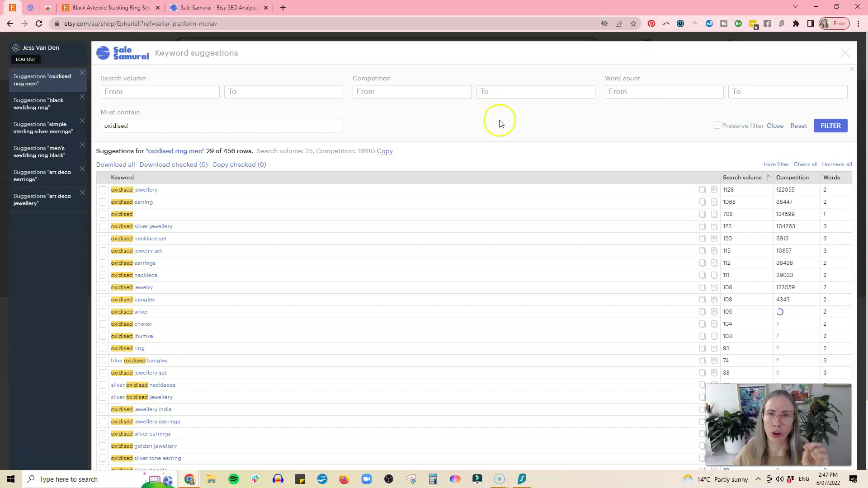
# Look through the filtered "oxidised" keywords with their search volume and competition, and close the keyword suggestions
pyautogui.scroll(-2, 430, 229)
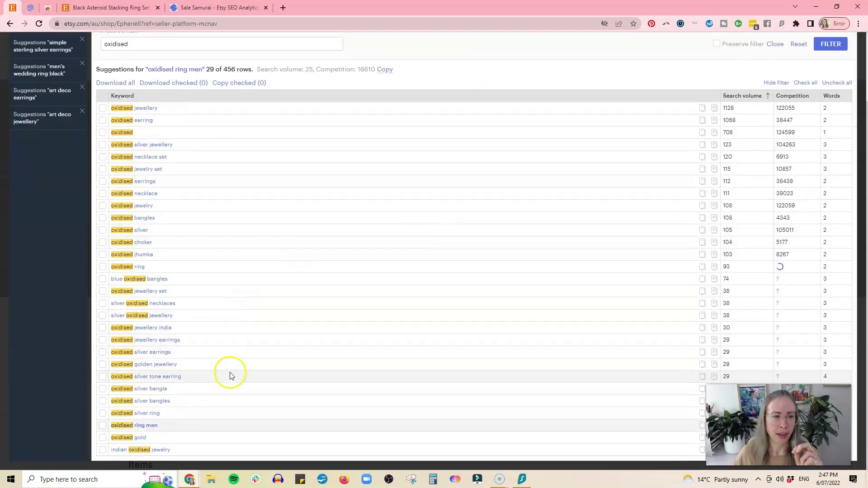
pyautogui.scroll(2, 221, 380)
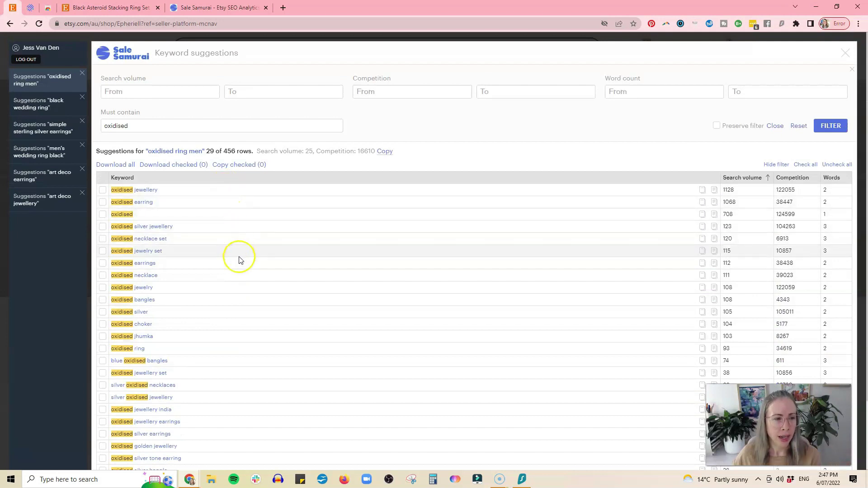
pyautogui.scroll(-2, 251, 346)
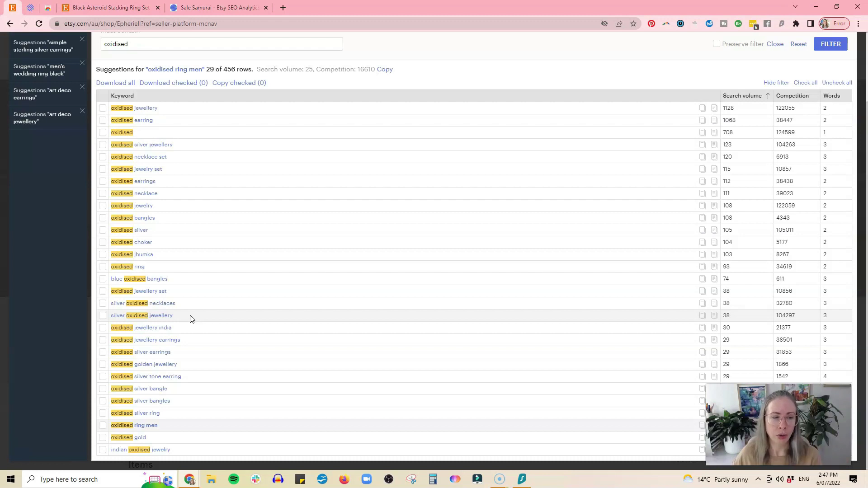
pyautogui.scroll(3, 441, 437)
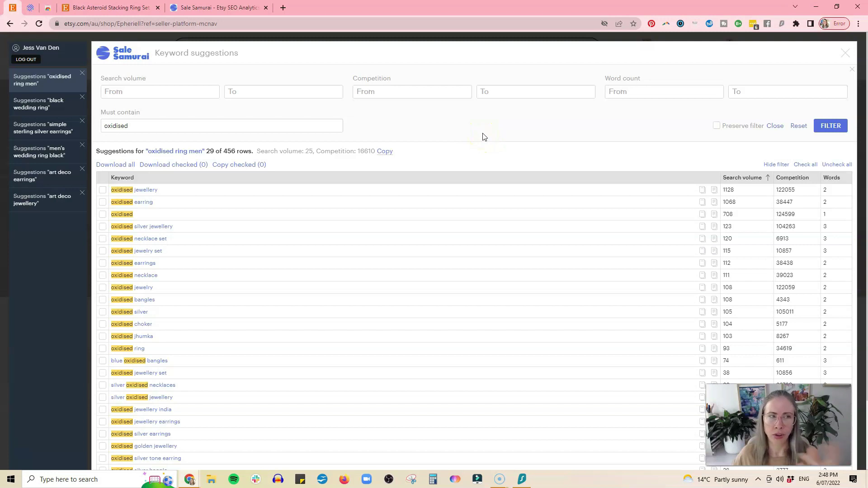
pyautogui.click(848, 52)
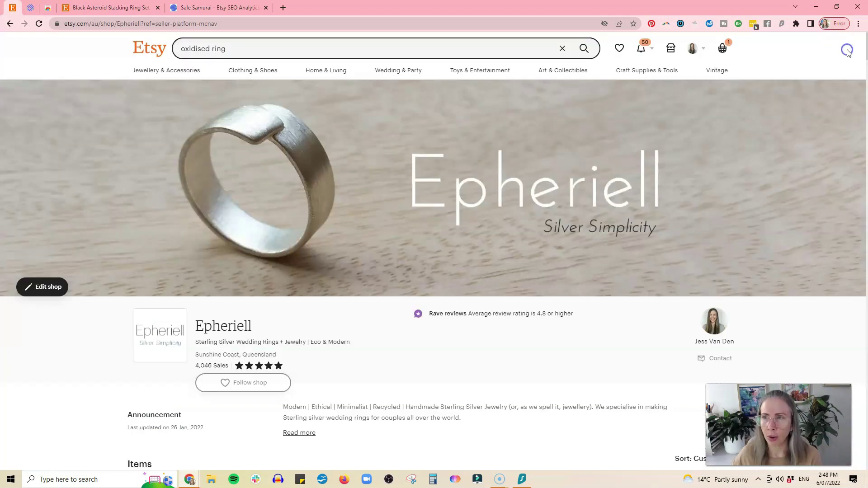
# Switch to the Sale Samurai members site and look over its tutorial videos
pyautogui.click(30, 8)
pyautogui.click(53, 105)
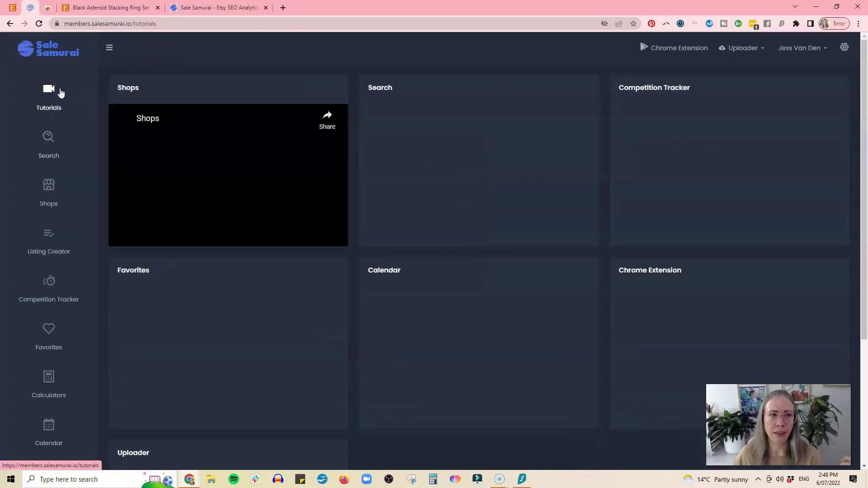
pyautogui.scroll(-3, 319, 145)
pyautogui.scroll(3, 319, 145)
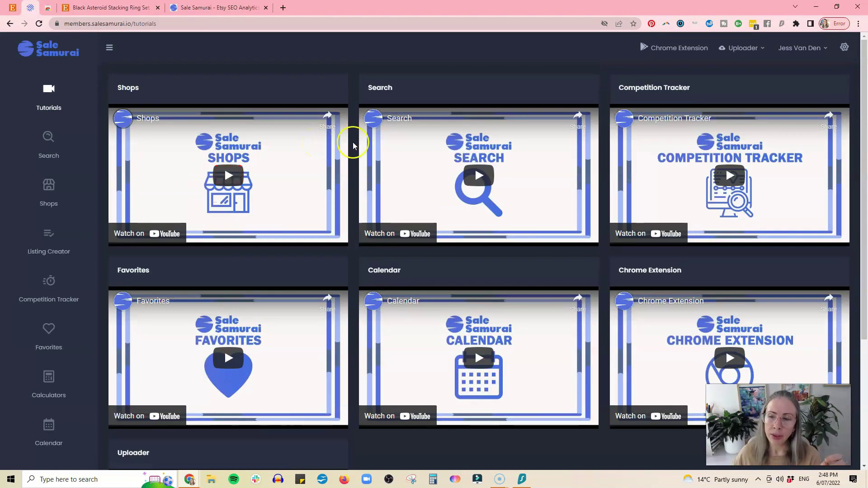
# View the connected Shops page and the Listing Creator with its focus keyword tips
pyautogui.click(45, 197)
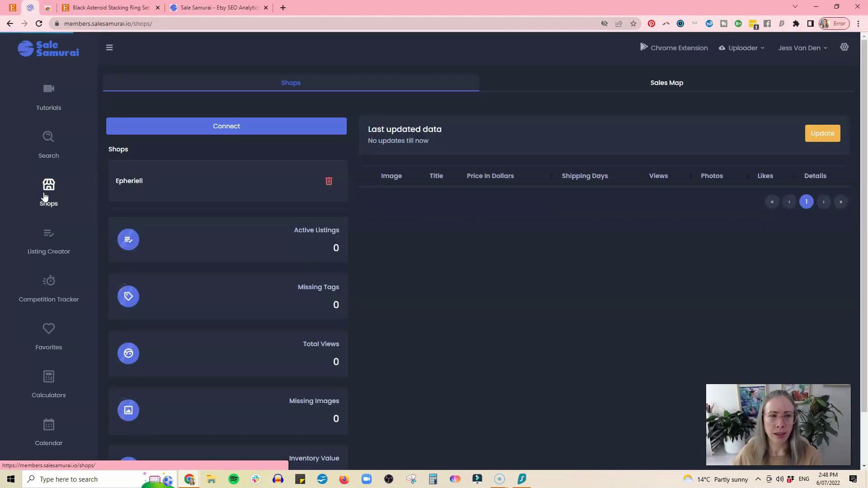
pyautogui.click(53, 236)
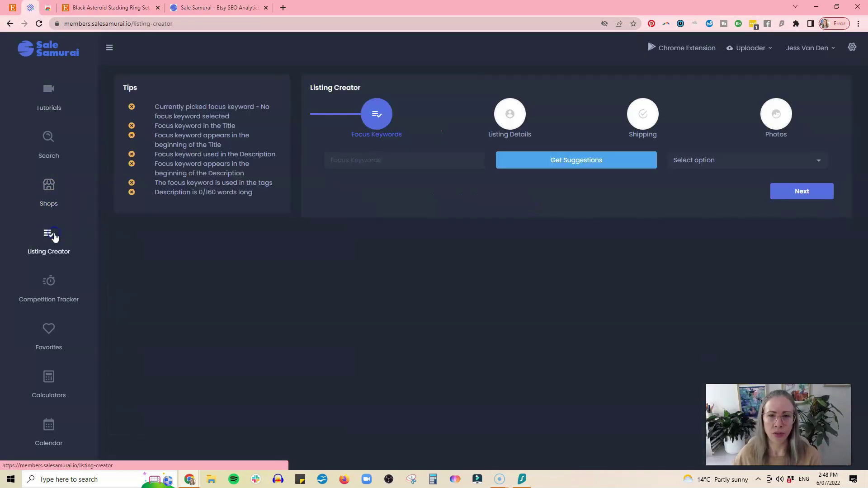
pyautogui.click(62, 242)
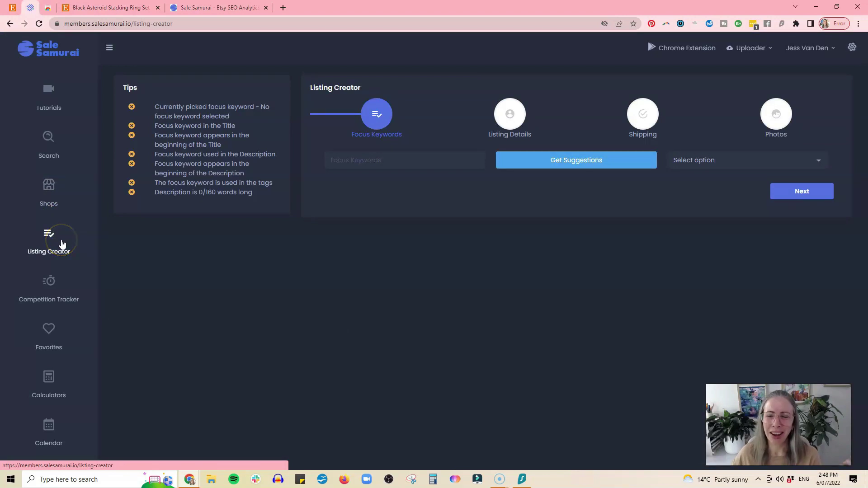
pyautogui.click(49, 246)
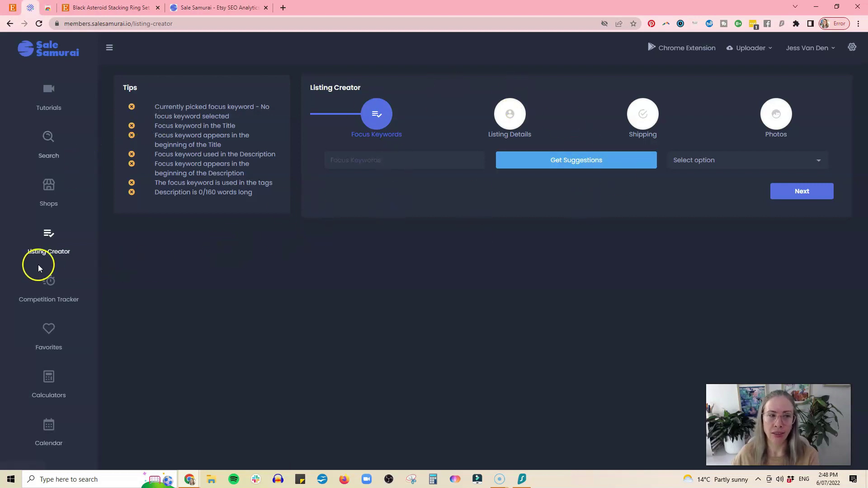
# View the Competition Tracker for shops and open the Favorites page
pyautogui.click(58, 283)
pyautogui.click(58, 282)
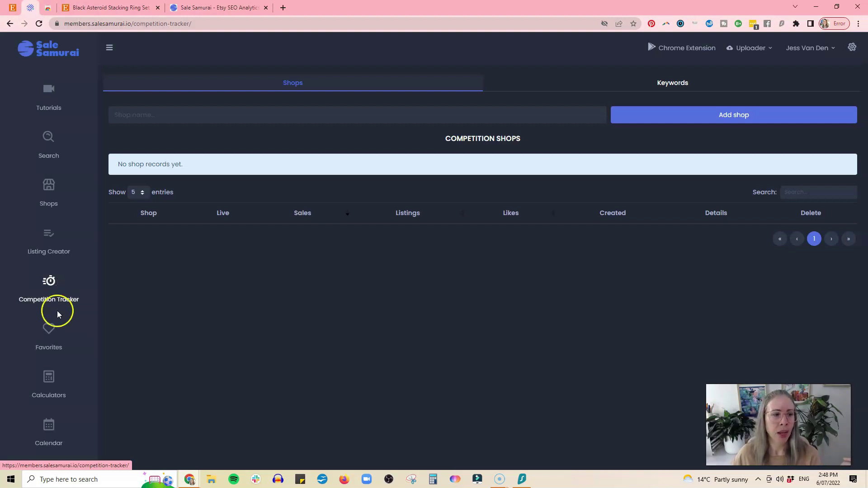
pyautogui.click(63, 342)
# View the profit and ROI calculators and the July 2022 holiday calendar
pyautogui.click(44, 378)
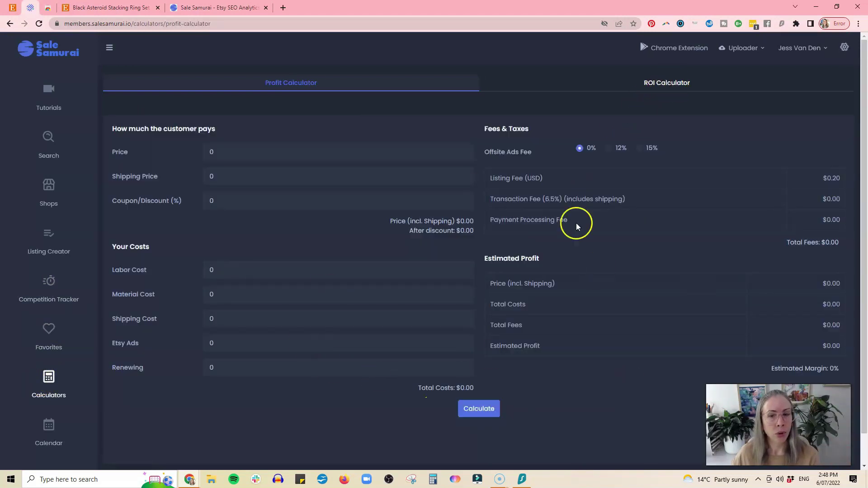
pyautogui.click(646, 80)
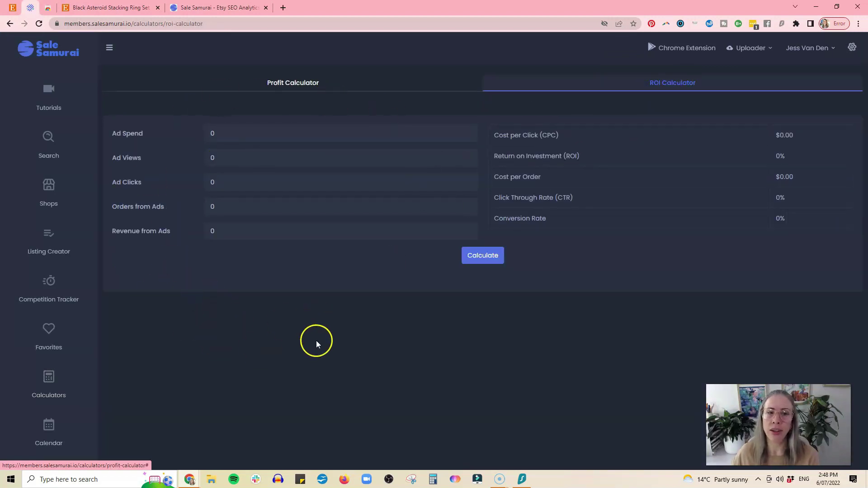
pyautogui.click(274, 84)
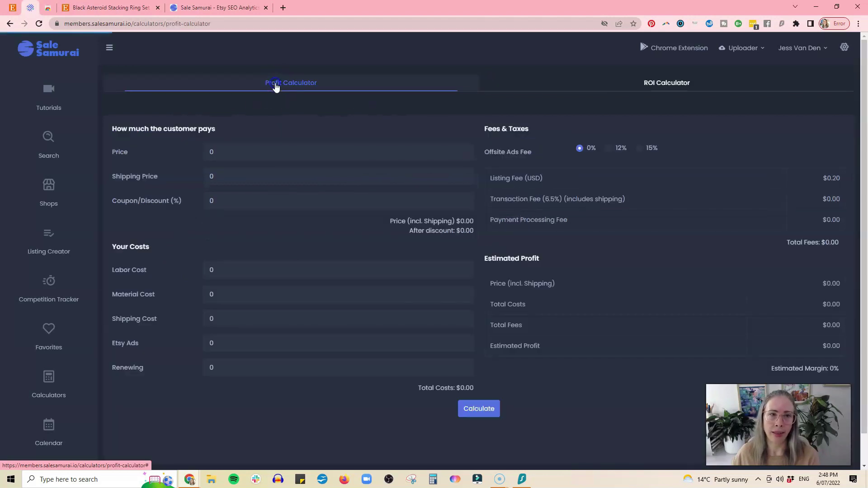
pyautogui.click(49, 427)
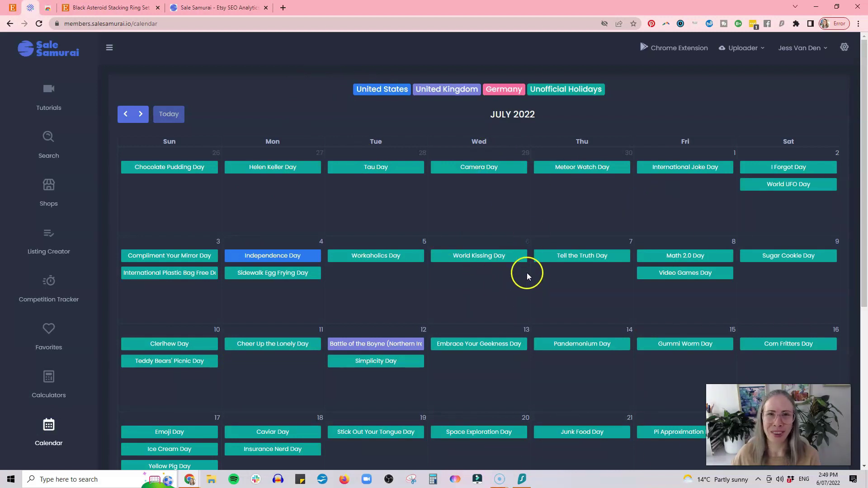
# Return to the search report for "sterling silver earrings" and look it over down to the competing listings table
pyautogui.click(50, 149)
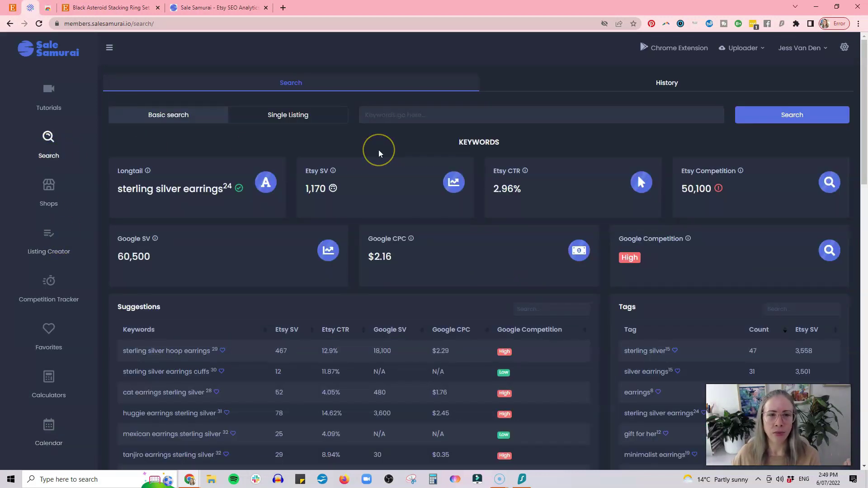
pyautogui.scroll(-3, 380, 153)
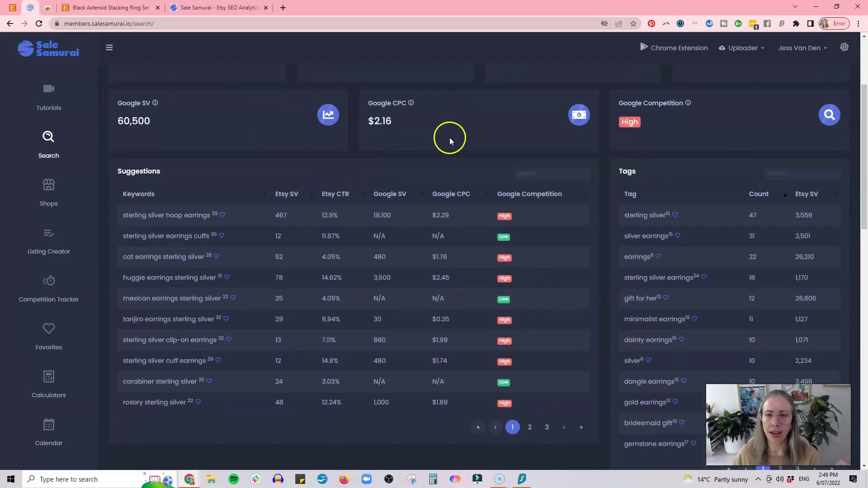
pyautogui.scroll(-2, 457, 144)
pyautogui.scroll(5, 457, 143)
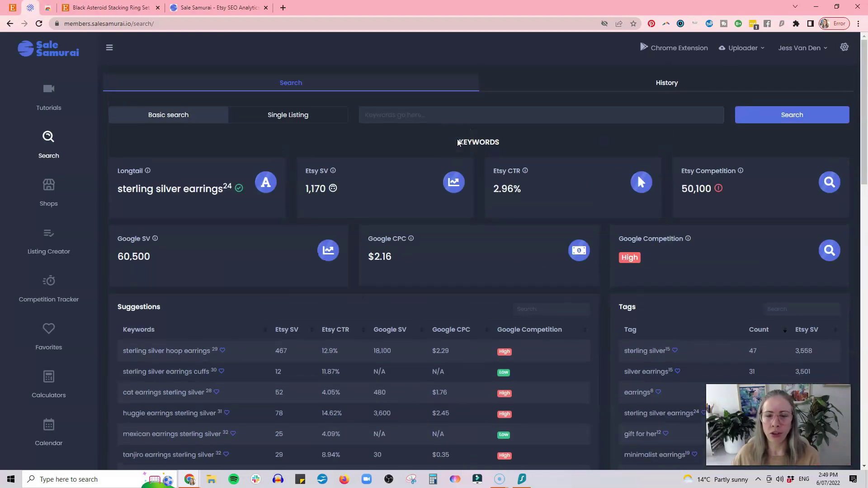
pyautogui.scroll(-14, 458, 143)
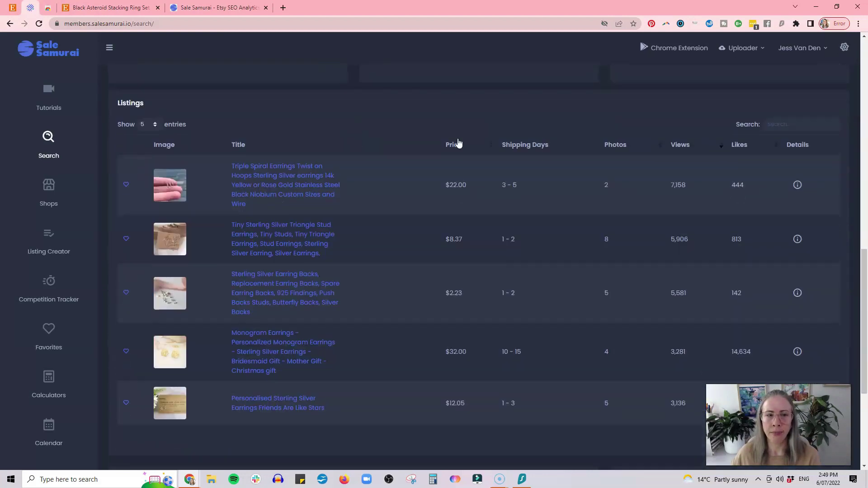
# Open the Tiny Sterling Silver Triangle Stud Earrings listing on Etsy and look over its photos and purchase details
pyautogui.click(277, 245)
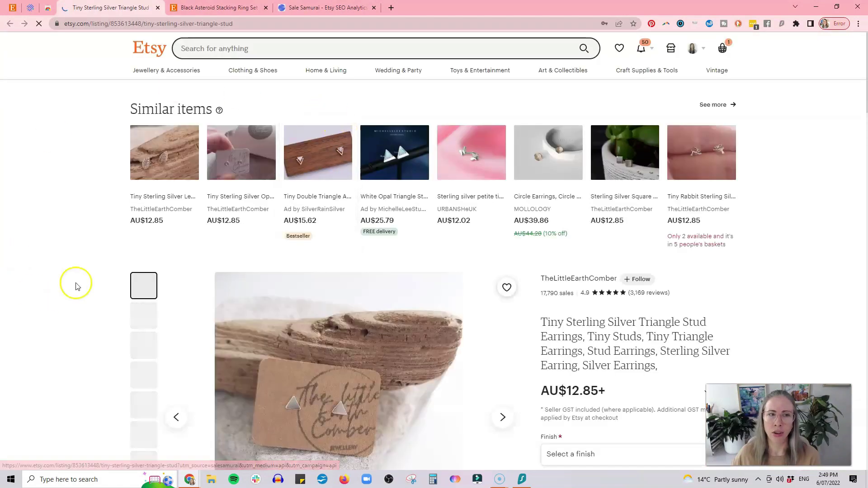
pyautogui.scroll(-4, 76, 286)
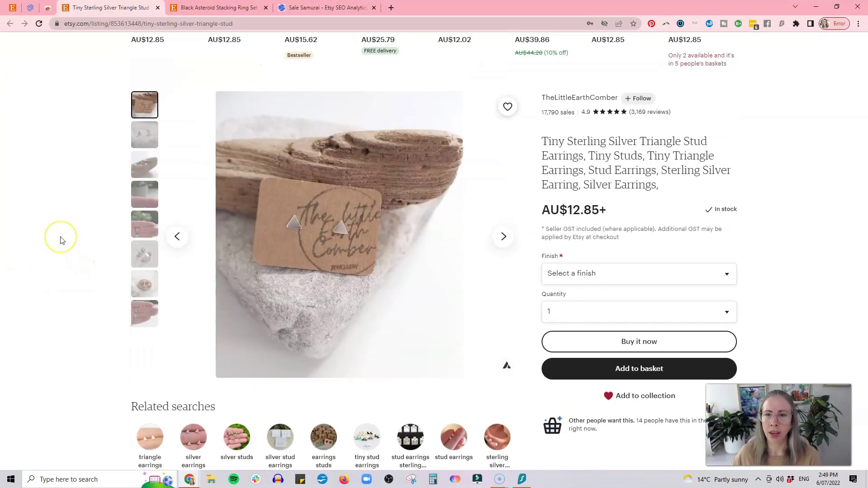
pyautogui.scroll(4, 62, 240)
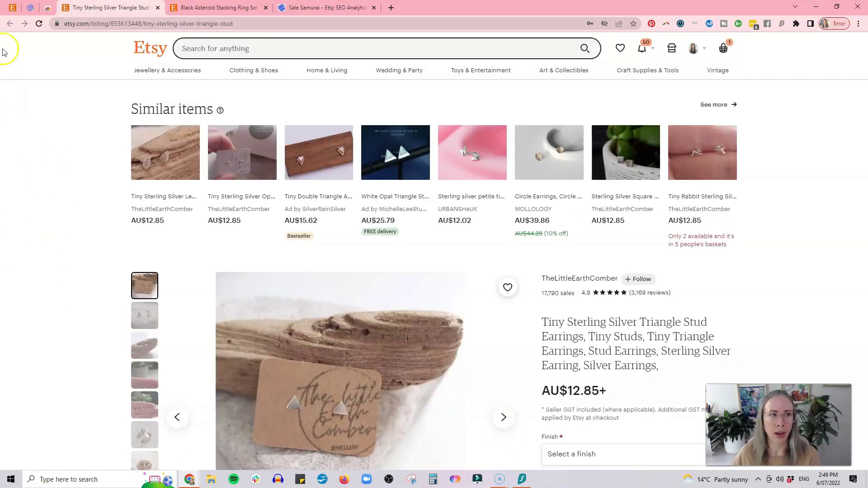
# Go back to the Sale Samurai report and sort the competing listings by likes, then from most to fewest views
pyautogui.click(30, 8)
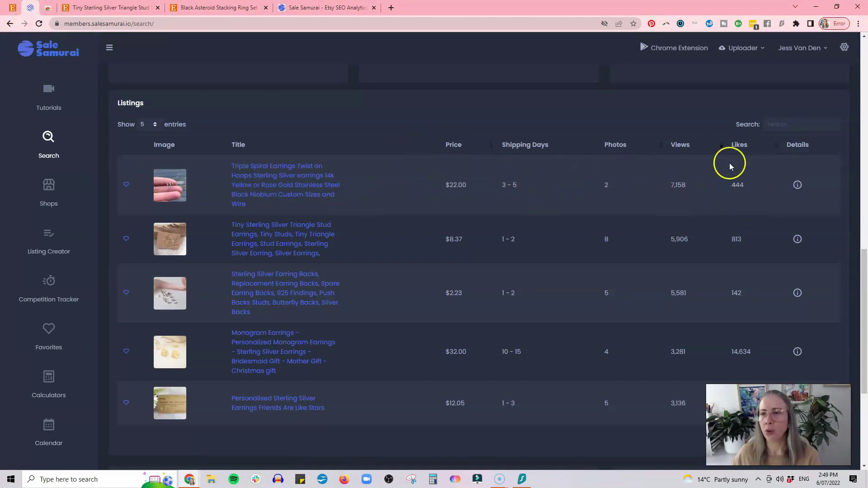
pyautogui.click(685, 150)
pyautogui.click(685, 150)
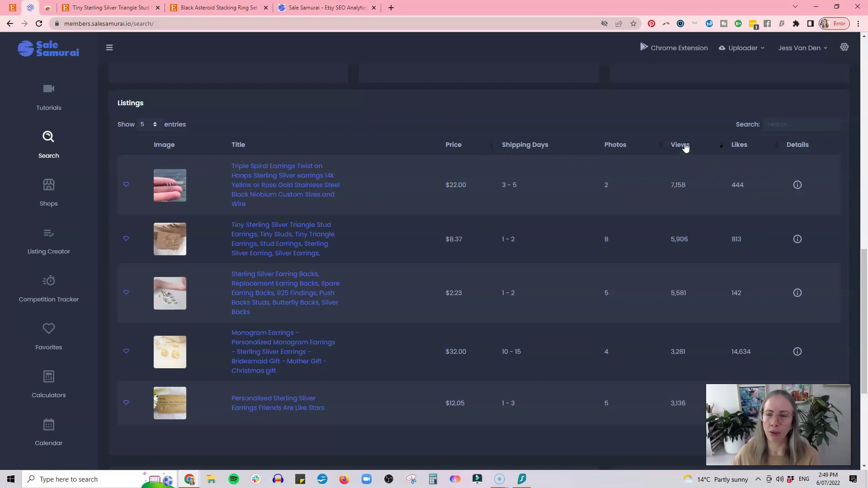
pyautogui.click(740, 144)
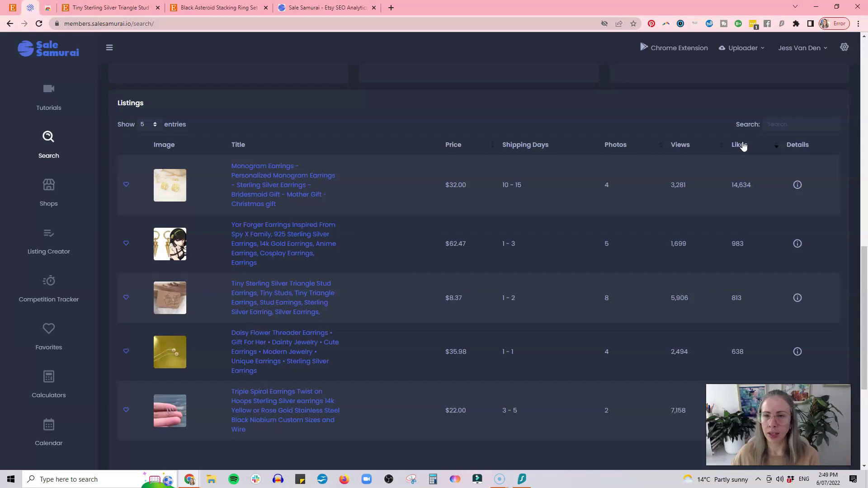
pyautogui.click(691, 144)
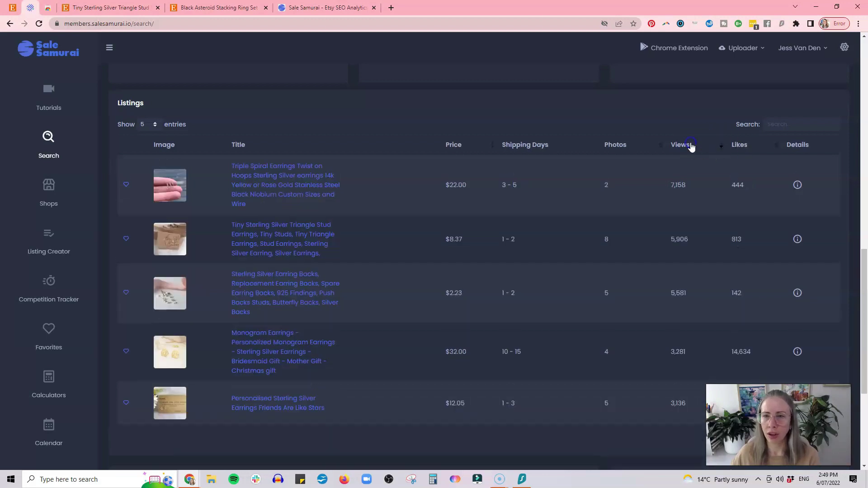
# Sort the competing listings by price, first from highest to lowest, then from lowest to highest
pyautogui.click(456, 148)
pyautogui.click(456, 148)
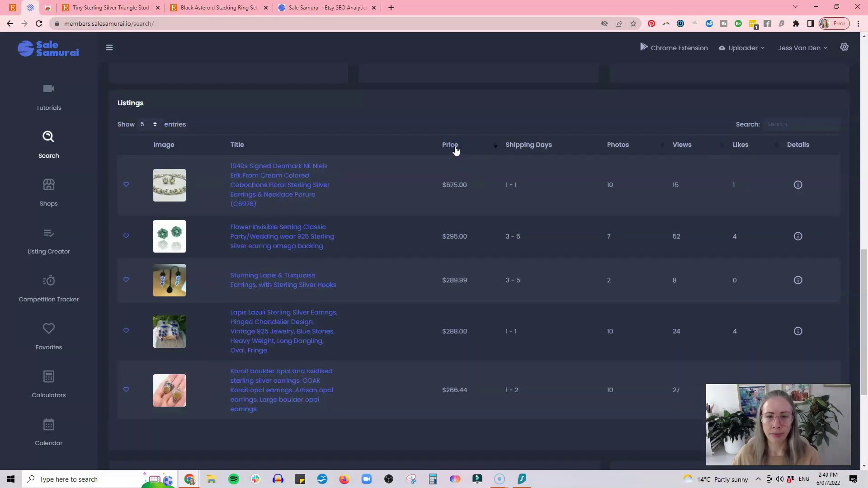
pyautogui.click(456, 149)
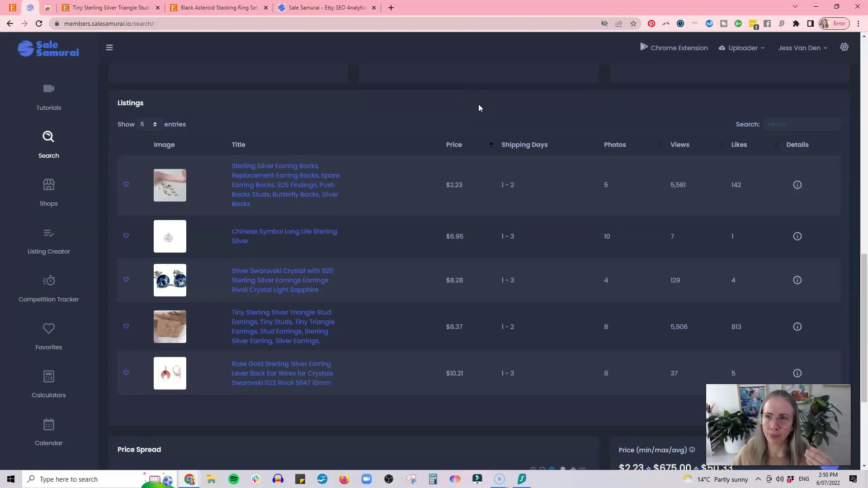
# Return to the keyword statistics at the start of the "sterling silver earrings" search report
pyautogui.click(50, 100)
pyautogui.click(47, 136)
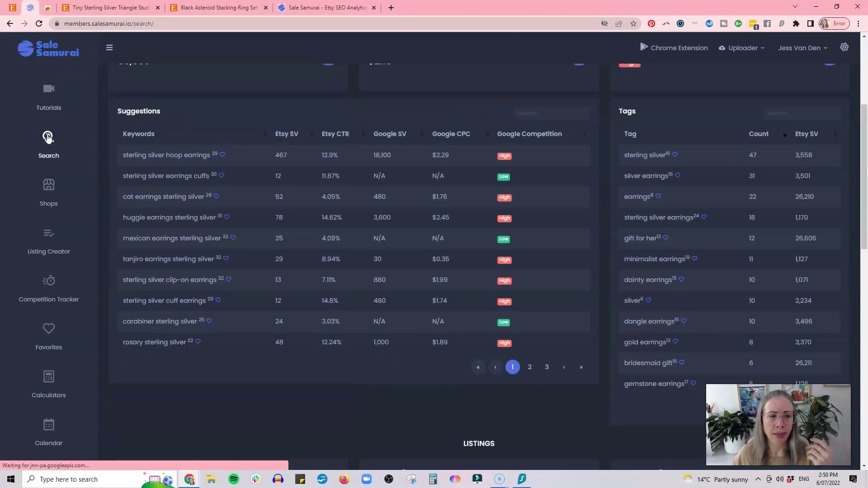
pyautogui.scroll(5, 316, 333)
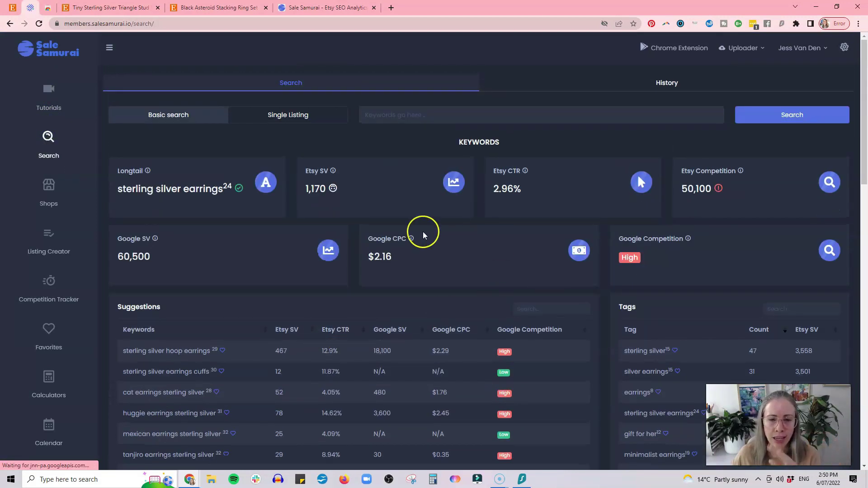